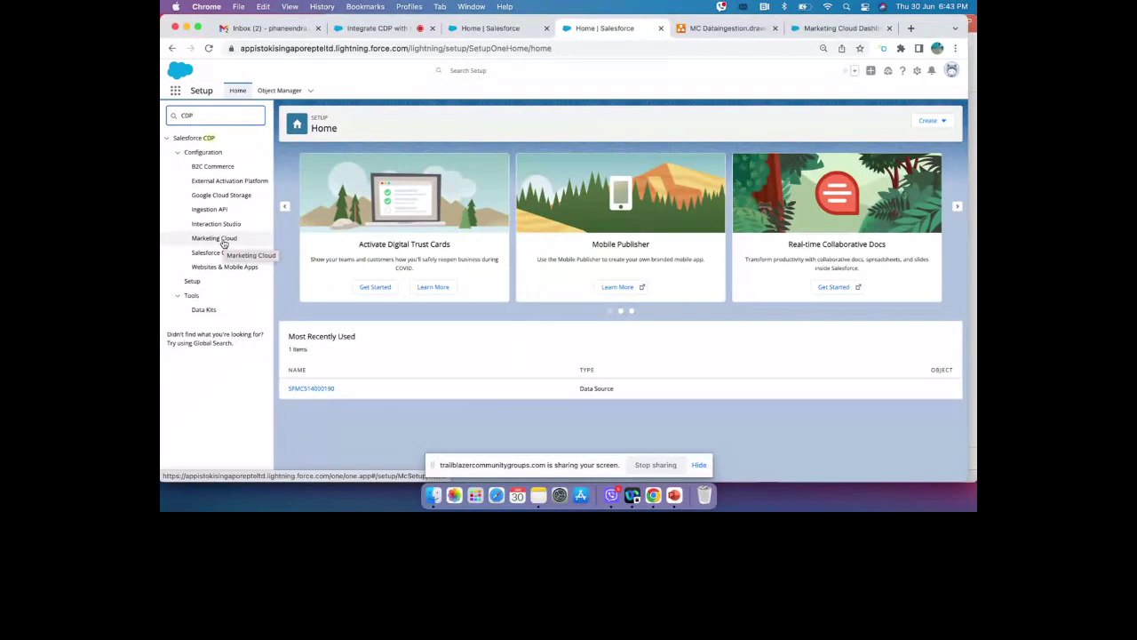
# Open the Salesforce CDP Setup overview and check where the CDP instance is located
pyautogui.click(208, 283)
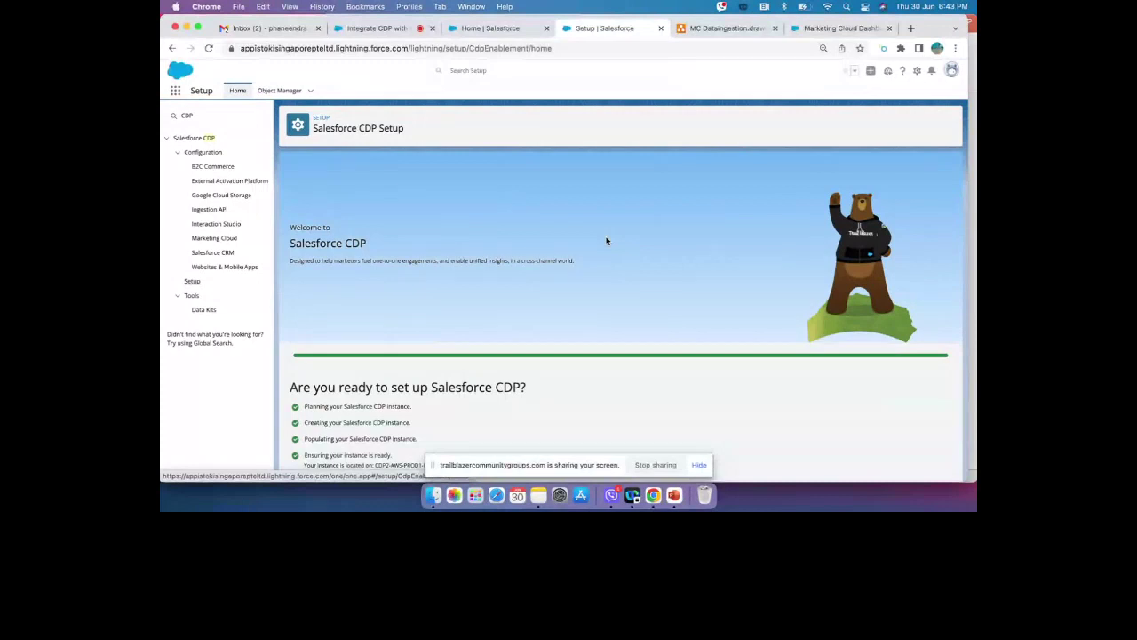
pyautogui.scroll(-1, 606, 240)
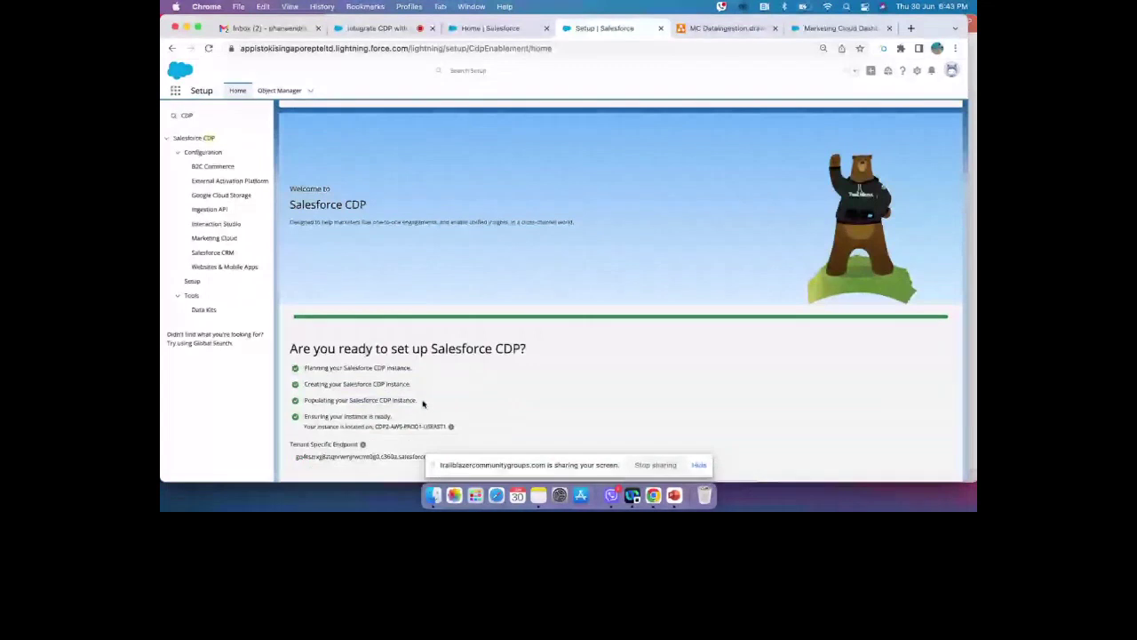
pyautogui.moveTo(373, 426); pyautogui.dragTo(445, 427)
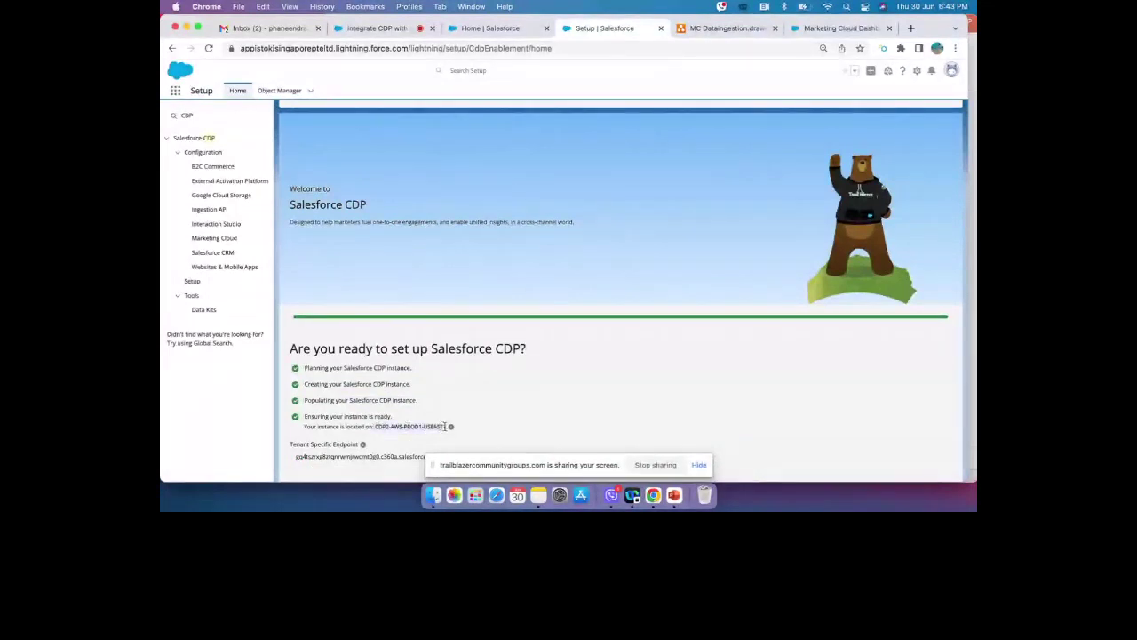
pyautogui.click(588, 347)
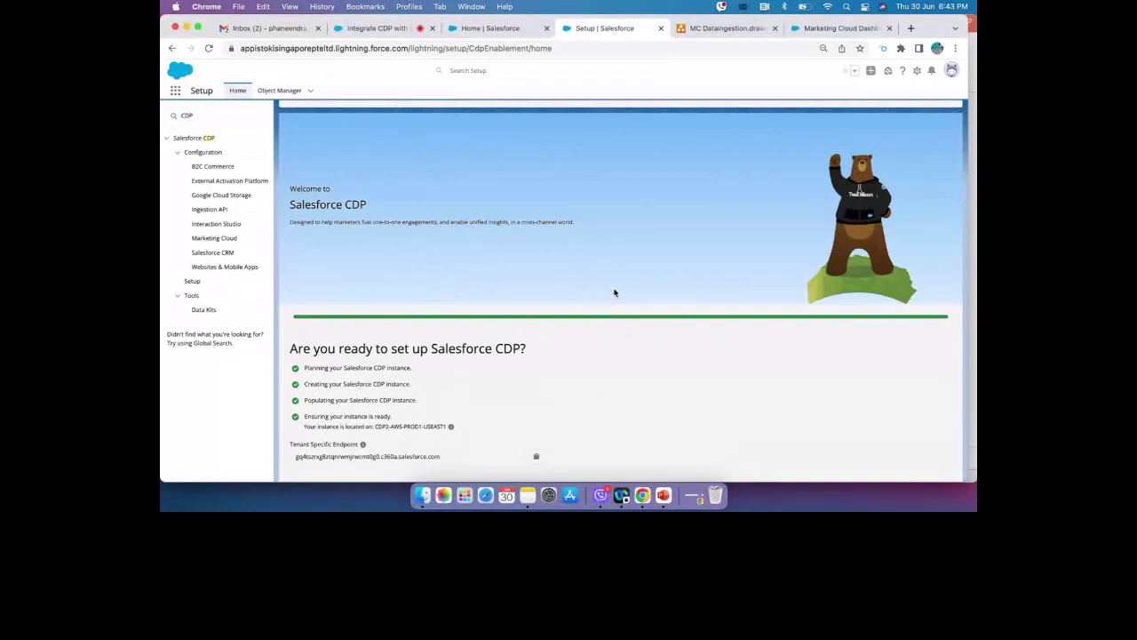
pyautogui.scroll(1, 614, 292)
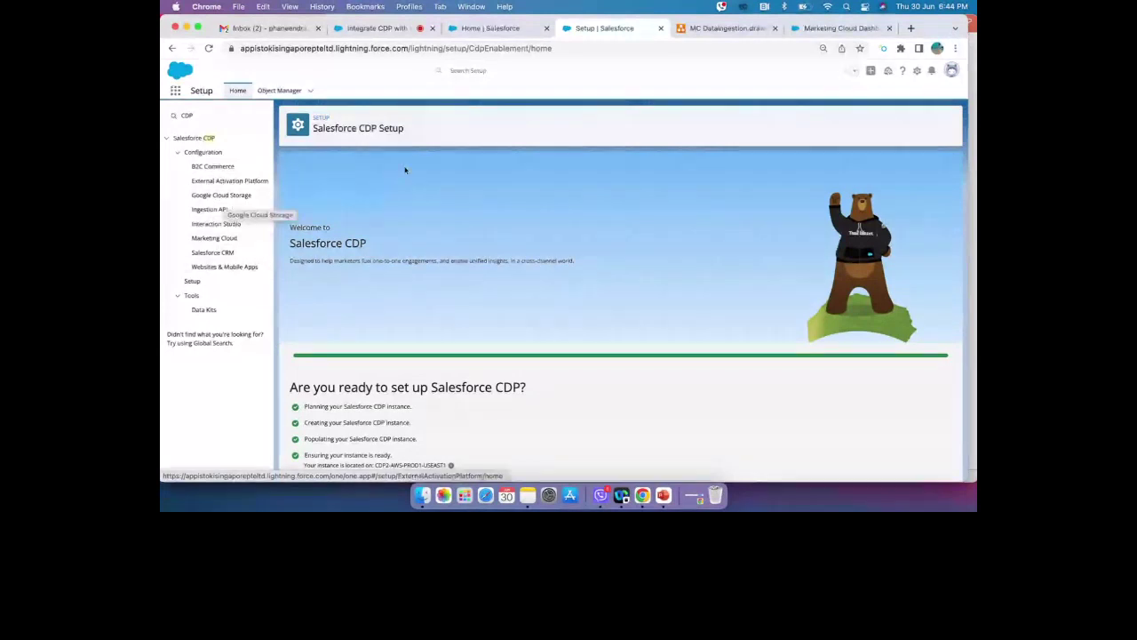
# Open the dedicated CDP Setup area and review the available setup choices
pyautogui.click(916, 71)
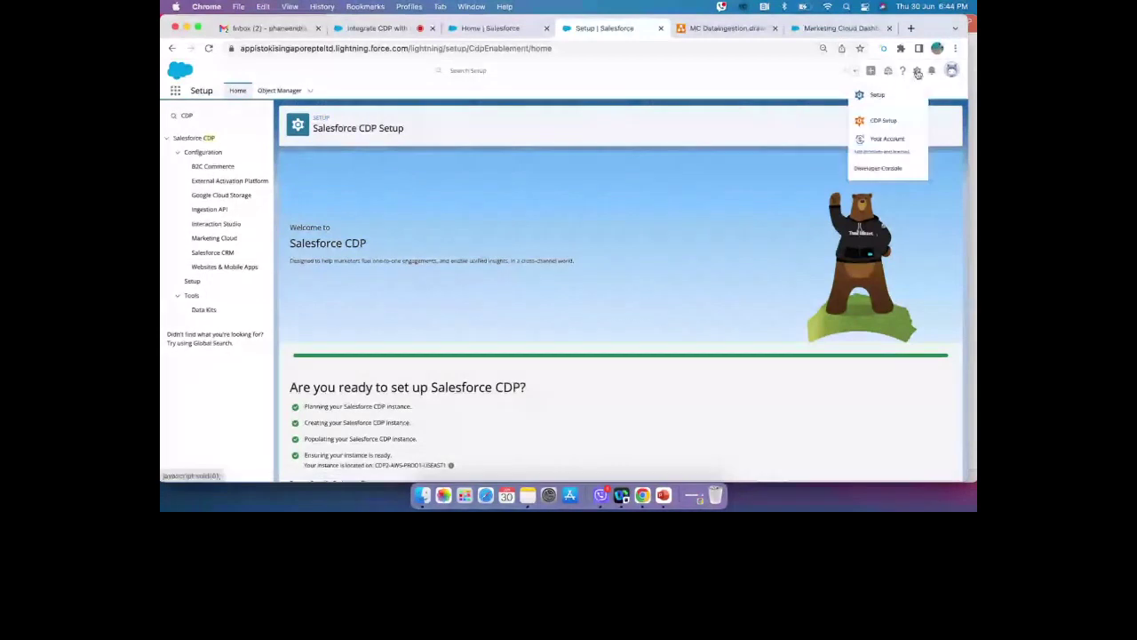
pyautogui.click(876, 94)
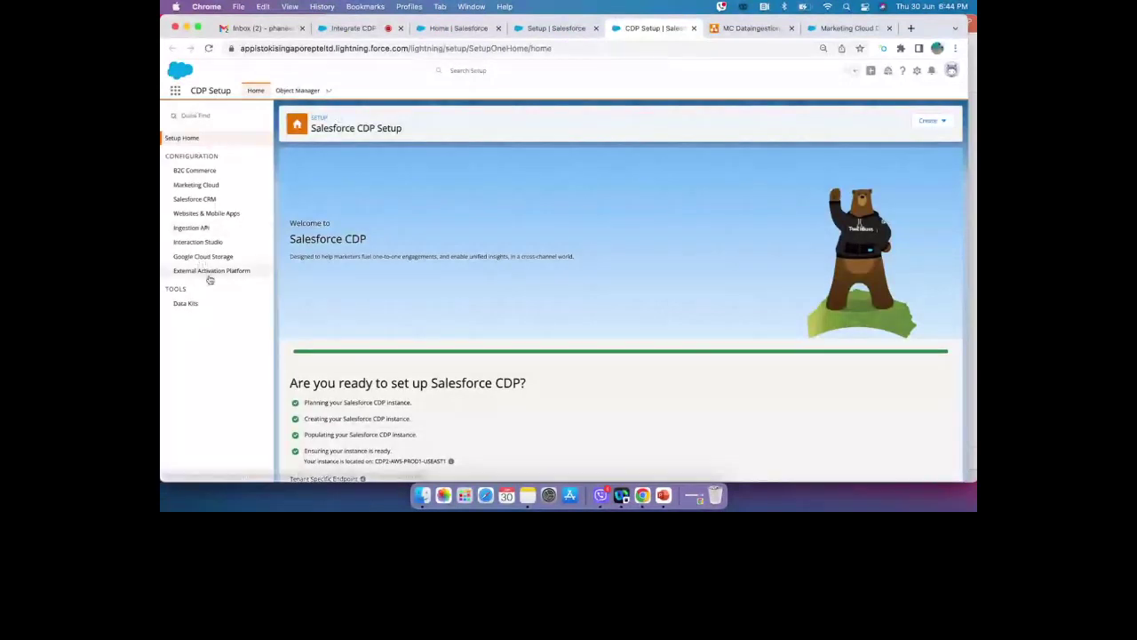
pyautogui.click(917, 71)
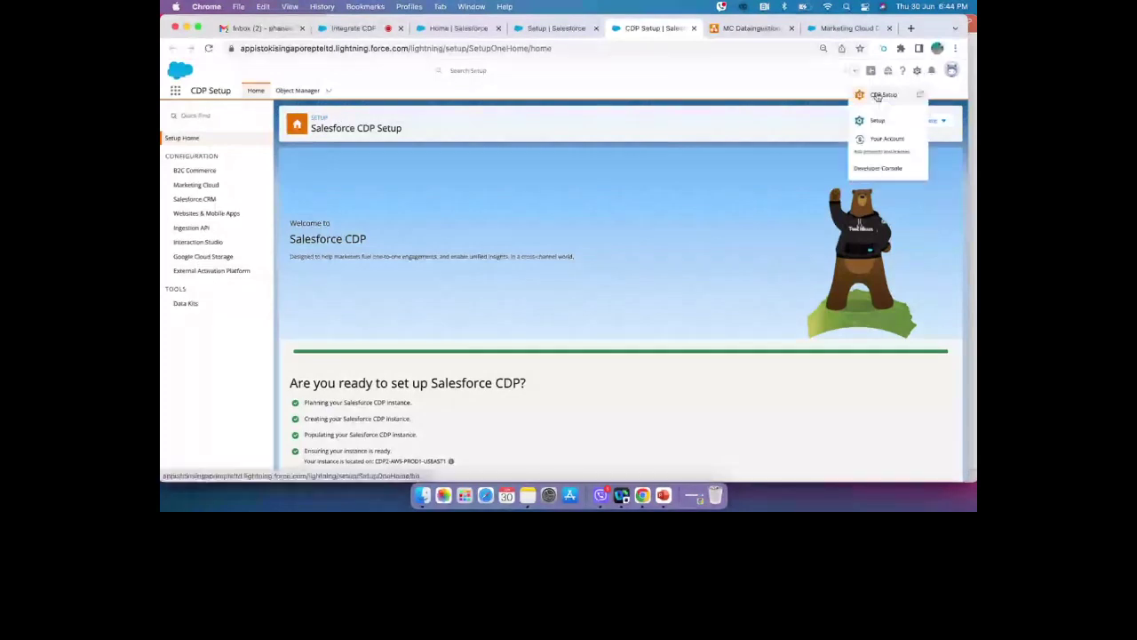
pyautogui.click(664, 207)
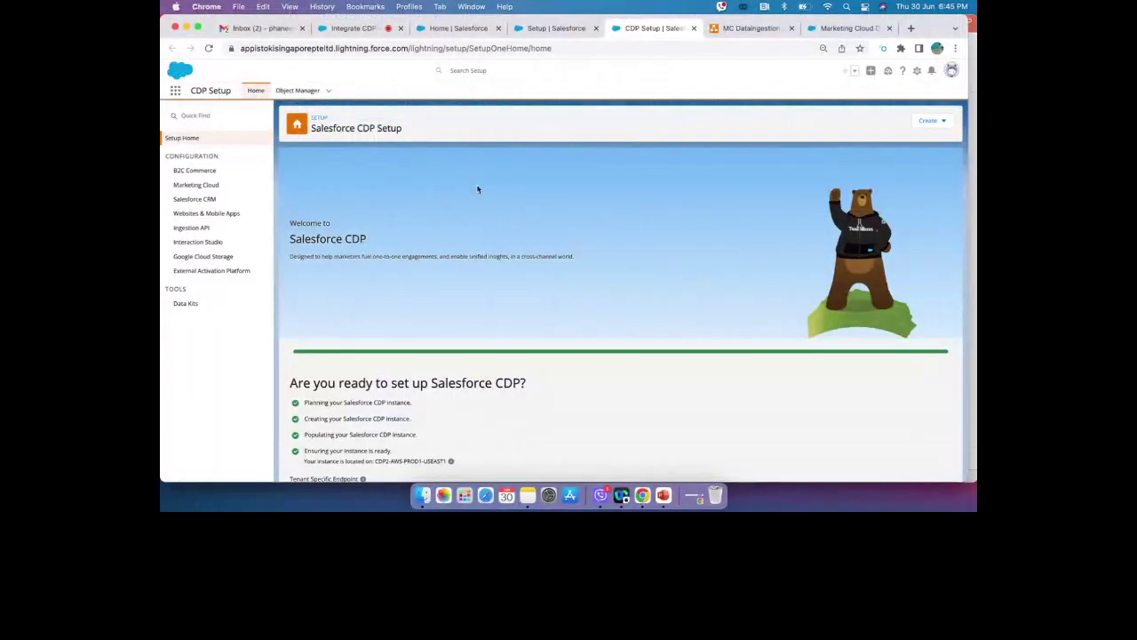
pyautogui.click(917, 70)
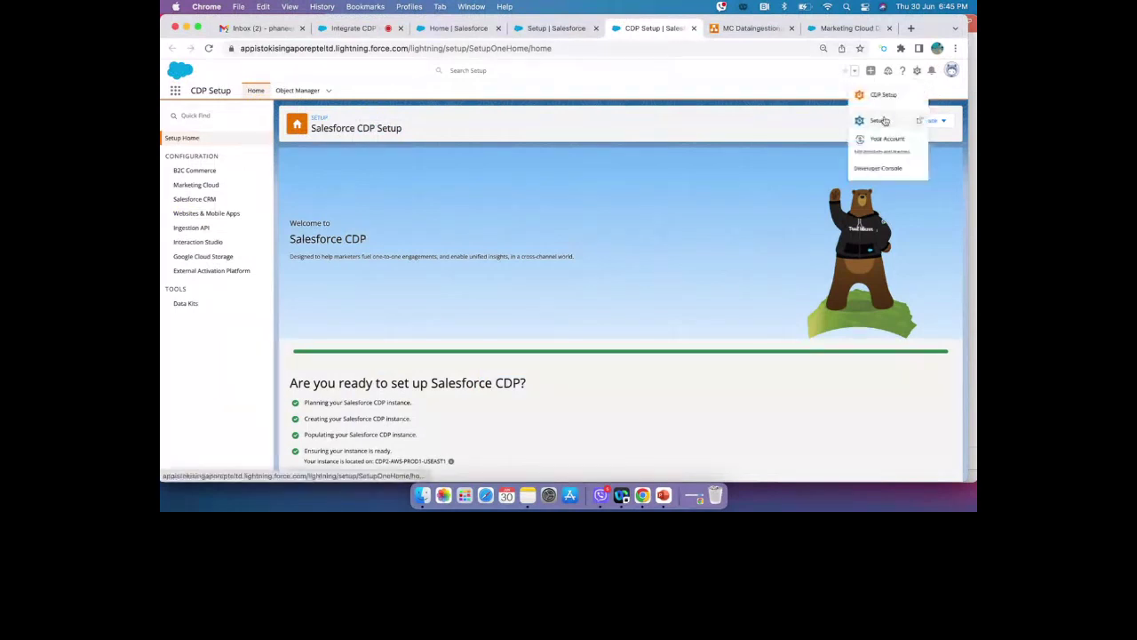
# Open the signed-in user's personal settings and display the Advanced User Details
pyautogui.click(952, 70)
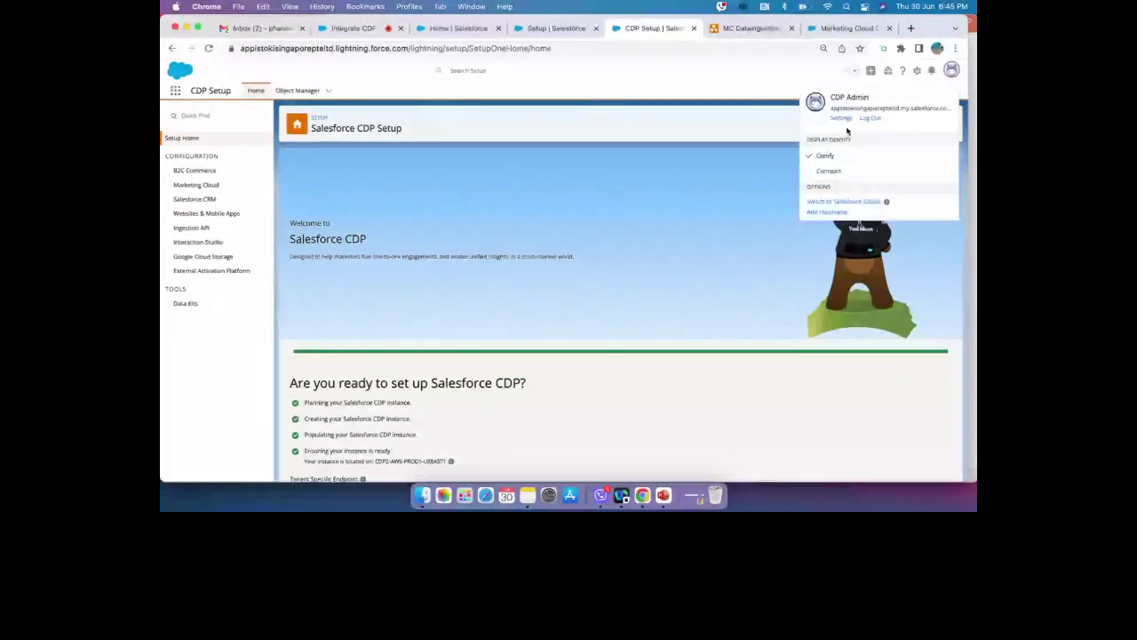
pyautogui.click(840, 118)
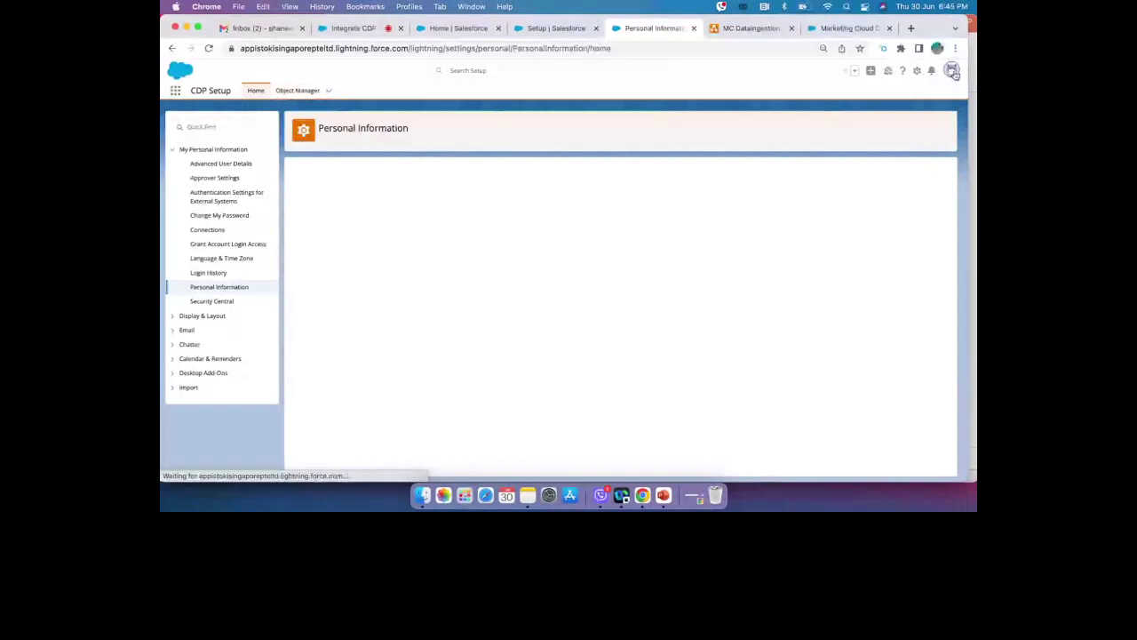
pyautogui.click(953, 74)
pyautogui.click(841, 123)
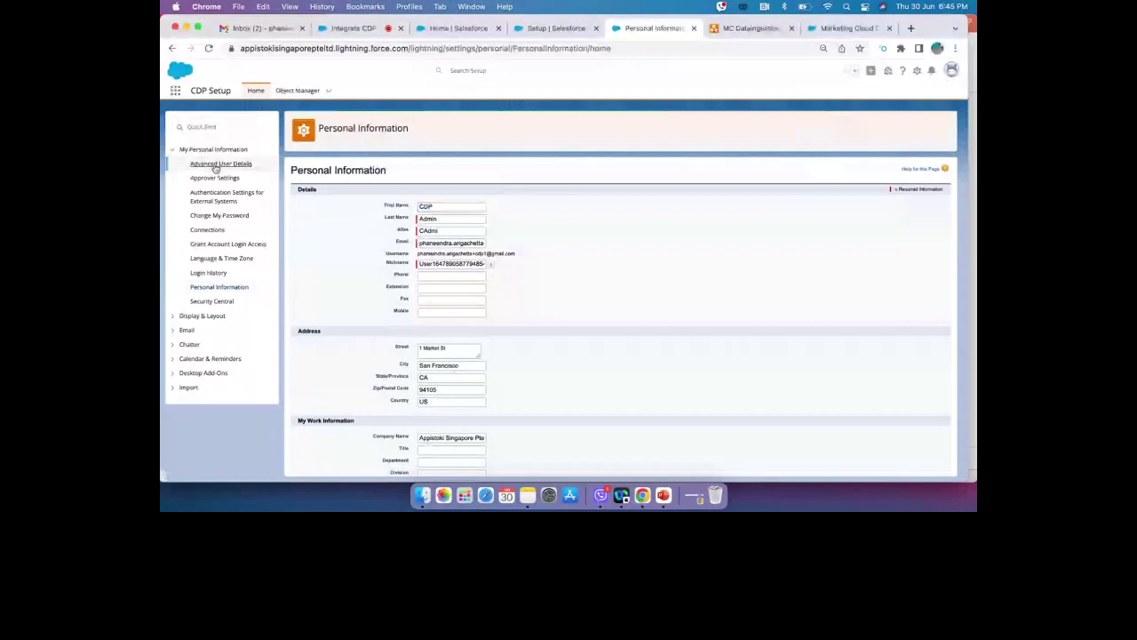
pyautogui.click(215, 166)
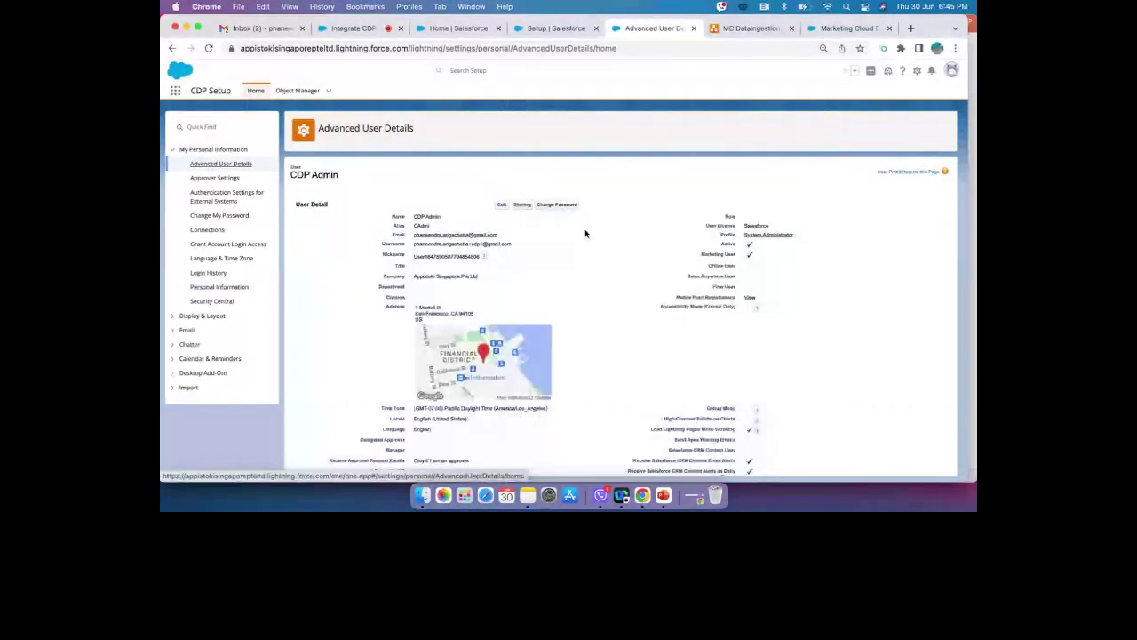
pyautogui.moveTo(376, 233)
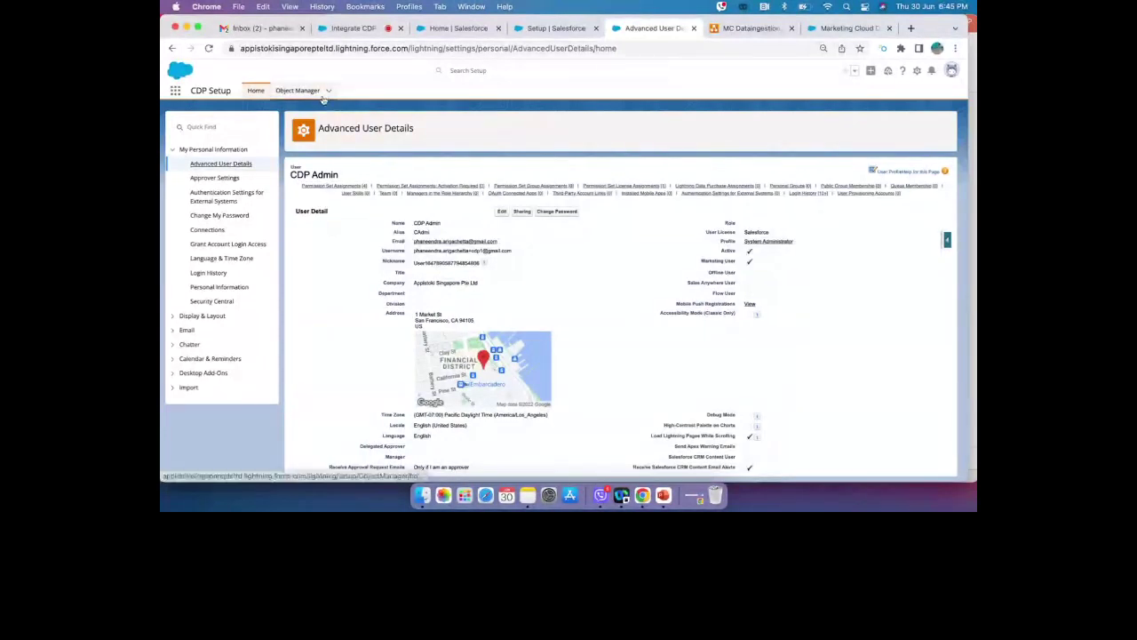
# Return to the Salesforce CDP app home and close the two open setup pages
pyautogui.click(458, 27)
pyautogui.click(596, 27)
pyautogui.click(595, 28)
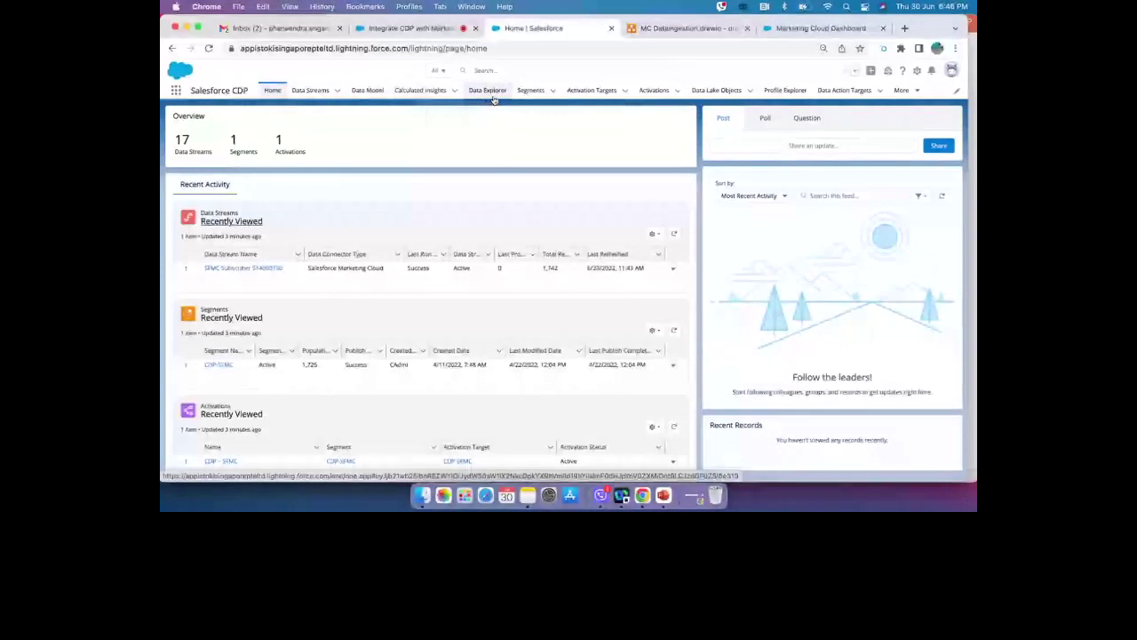
pyautogui.click(553, 90)
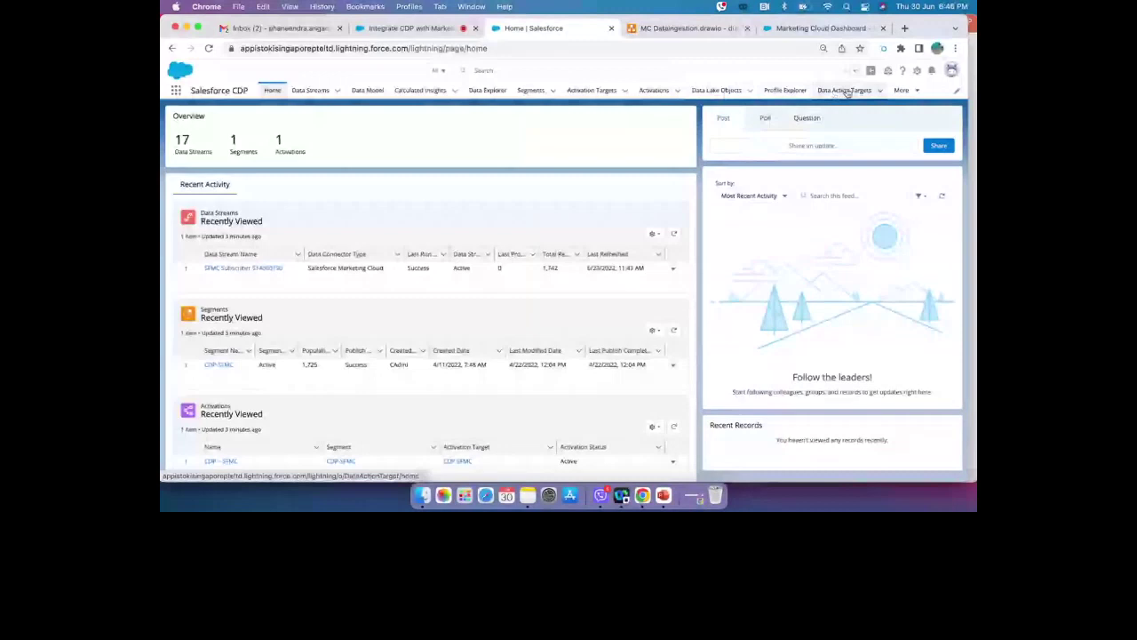
pyautogui.click(905, 90)
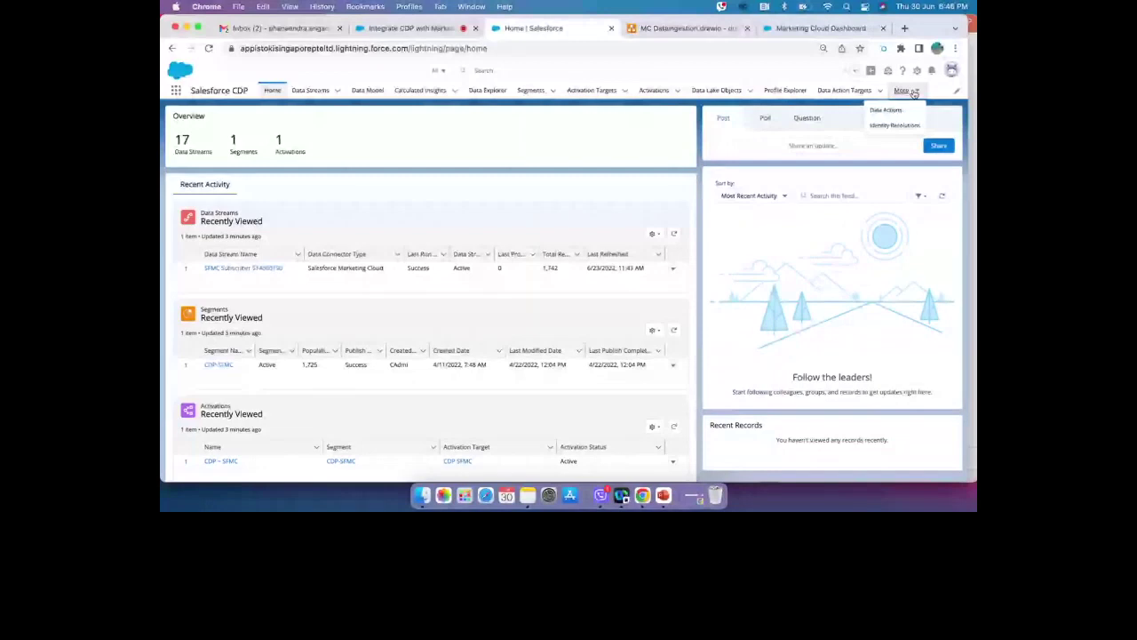
pyautogui.click(569, 173)
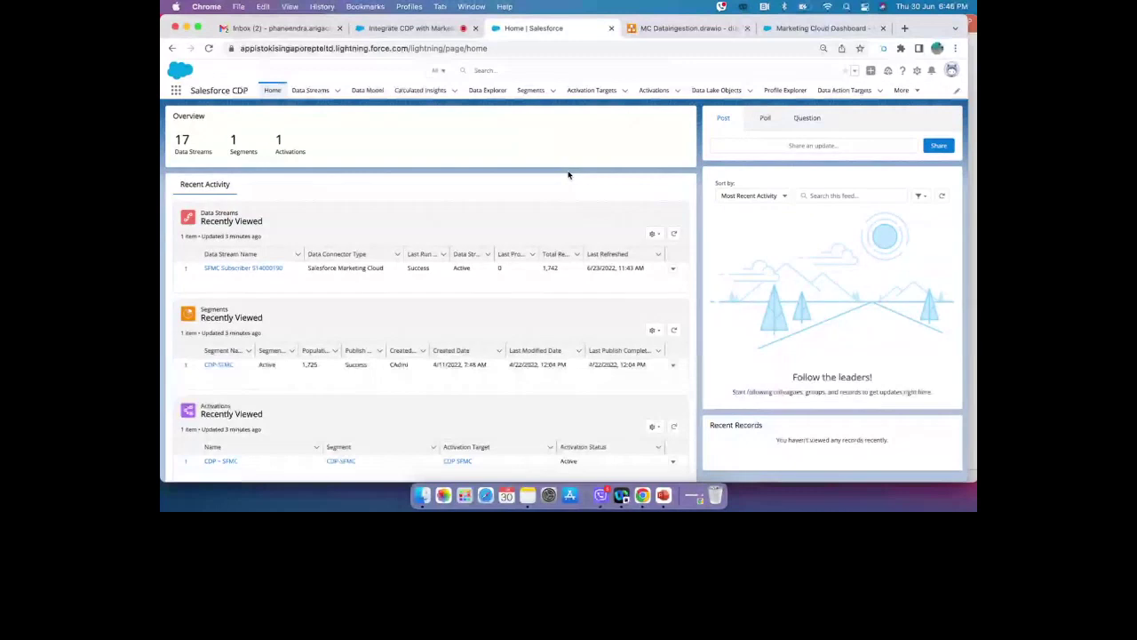
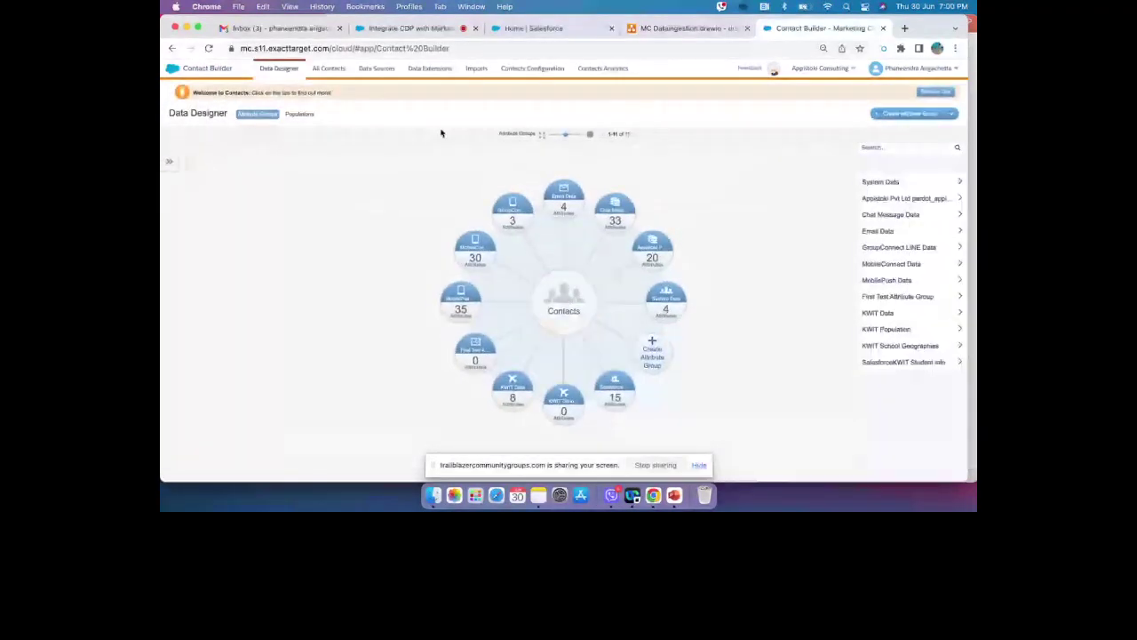
# Open Data Extensions, dismiss the introduction, and open the CDP ~ SFMC folder under Shared Data Extensions, Customer 360 Segments
pyautogui.click(429, 70)
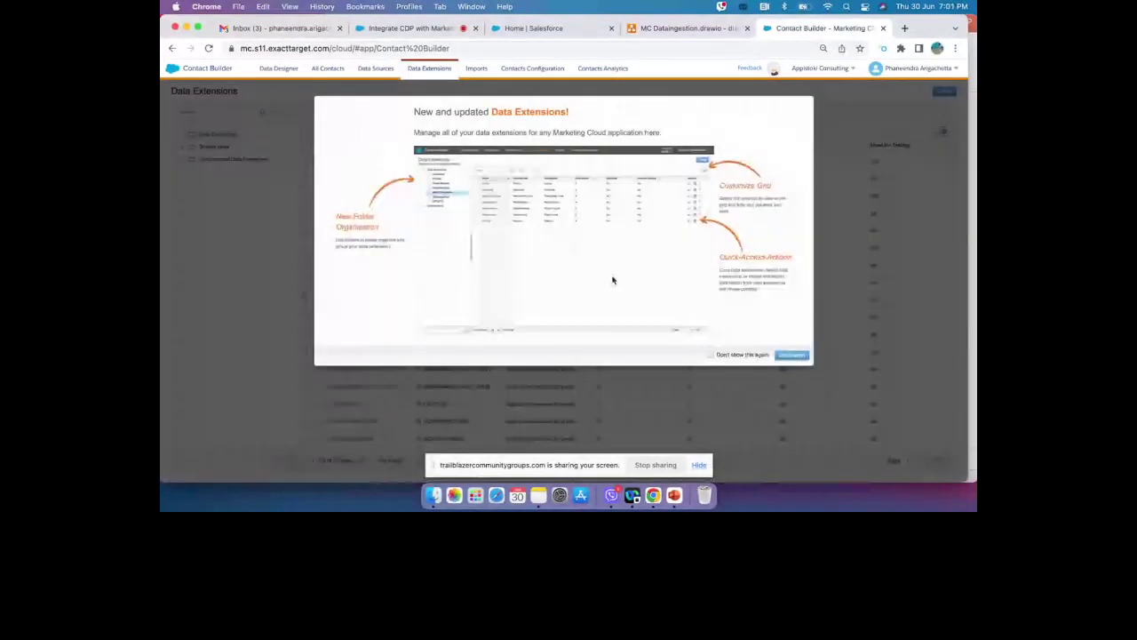
pyautogui.click(720, 358)
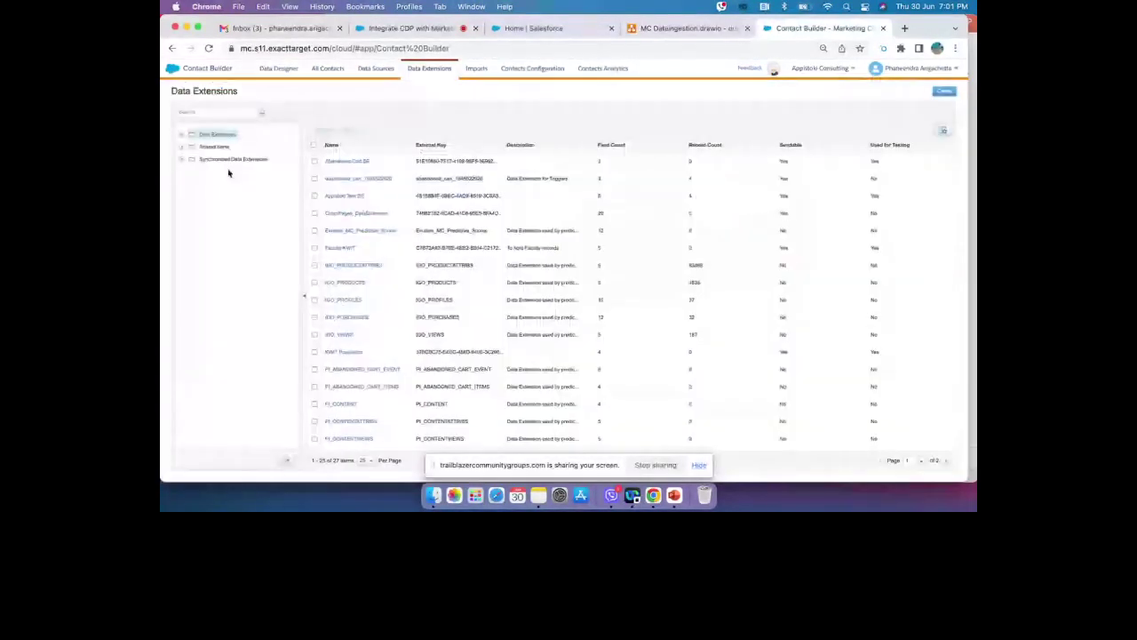
pyautogui.click(180, 149)
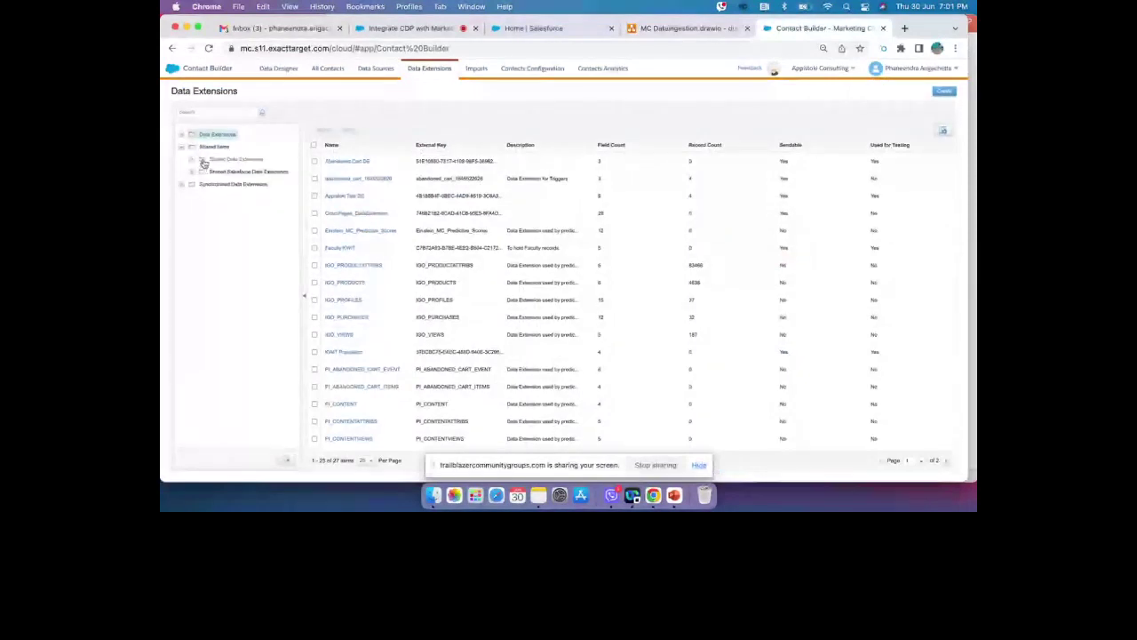
pyautogui.click(204, 162)
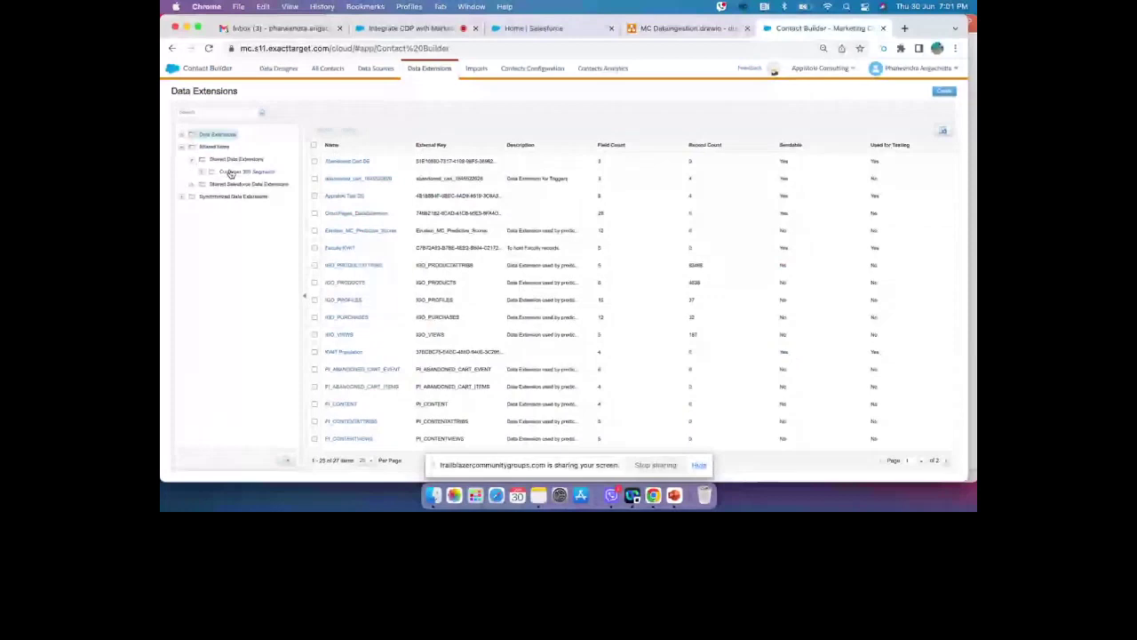
pyautogui.click(204, 172)
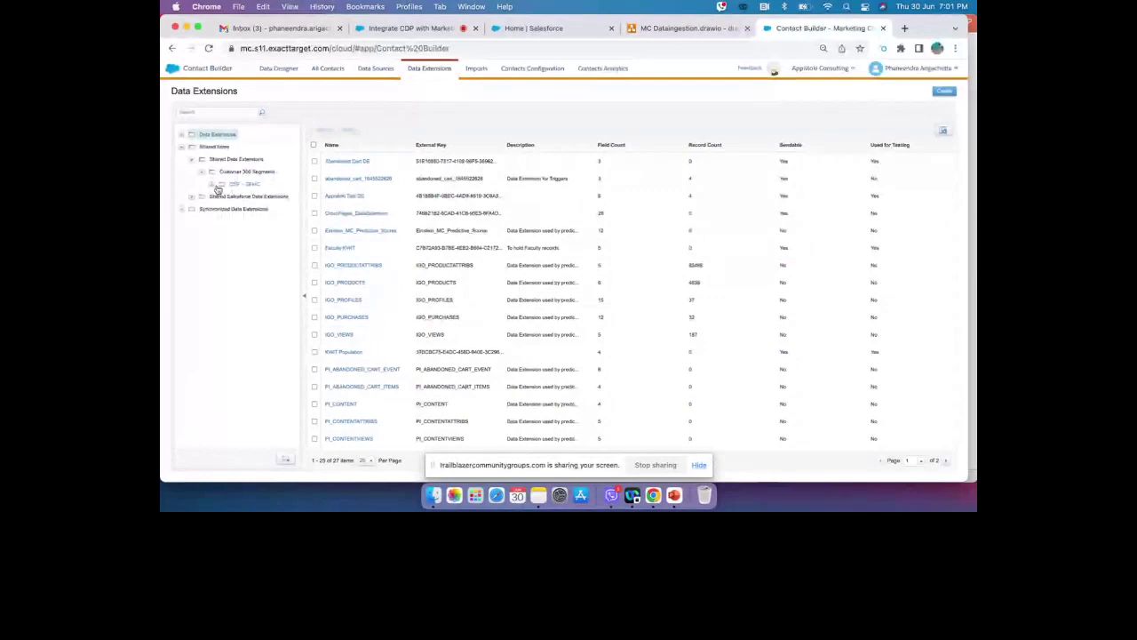
pyautogui.click(237, 184)
# Examine the records of the shared CDP-SFMC data extension and return to its CDP ~ SFMC folder
pyautogui.click(363, 163)
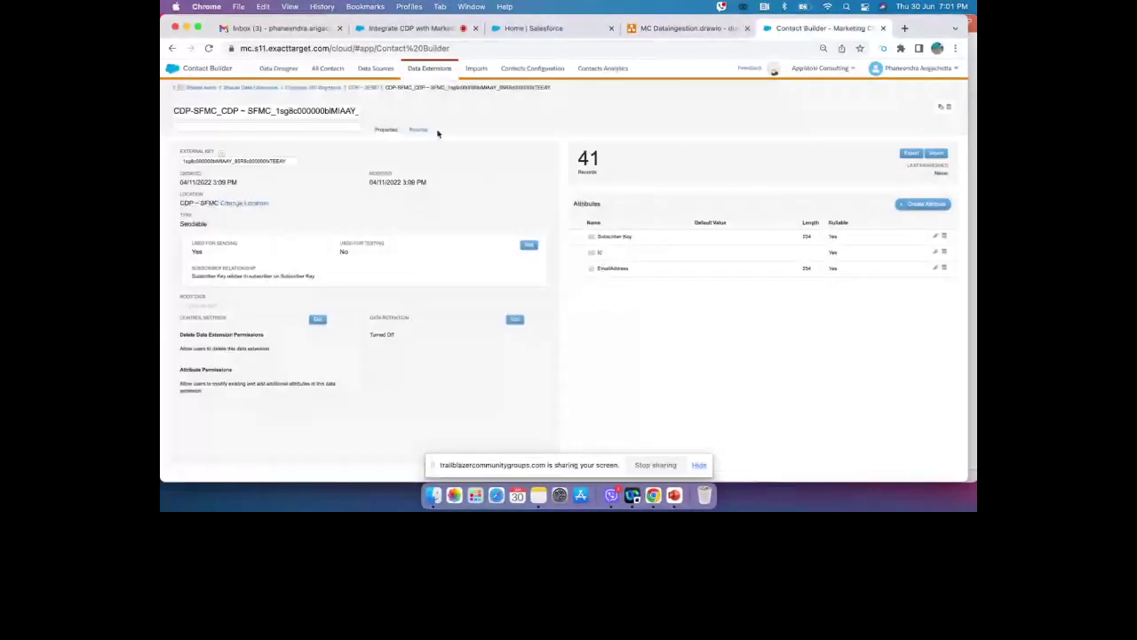
pyautogui.click(432, 132)
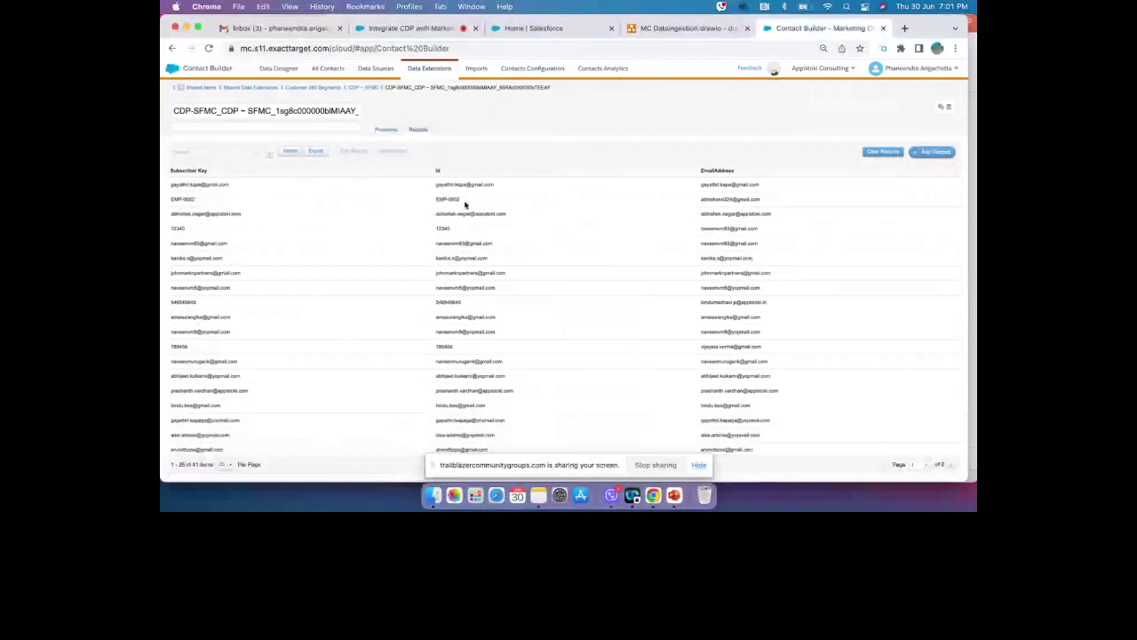
pyautogui.click(366, 87)
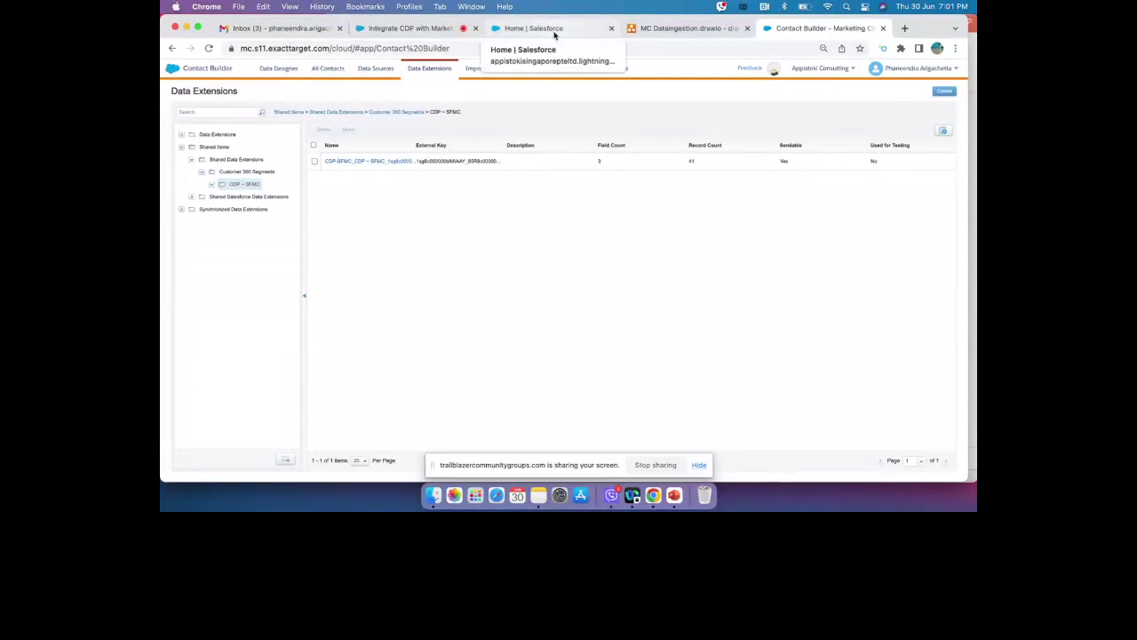
# Switch to MC Dataingestion.drawio in diagrams.net to review the data stream flow, and return to the Salesforce CDP home
pyautogui.click(649, 32)
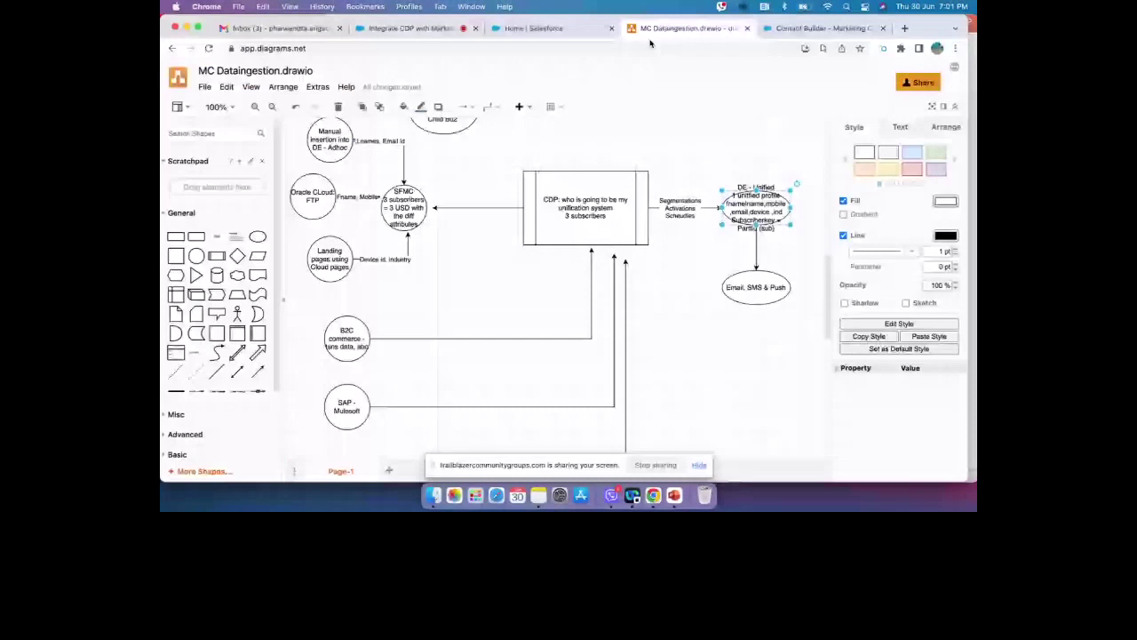
pyautogui.scroll(4, 587, 209)
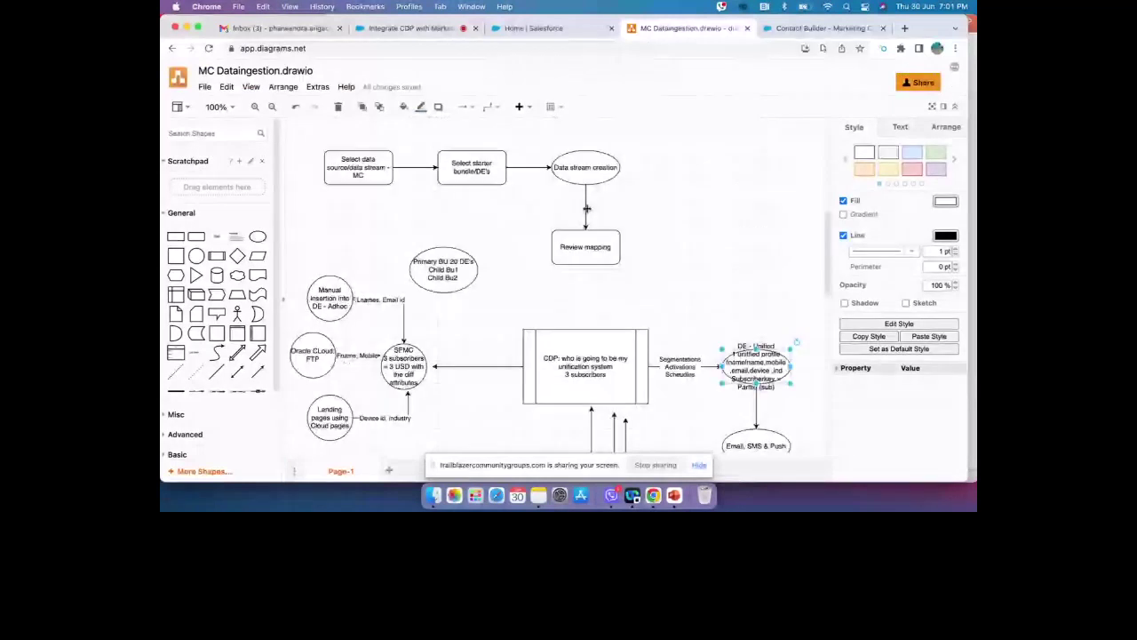
pyautogui.click(415, 30)
pyautogui.click(532, 29)
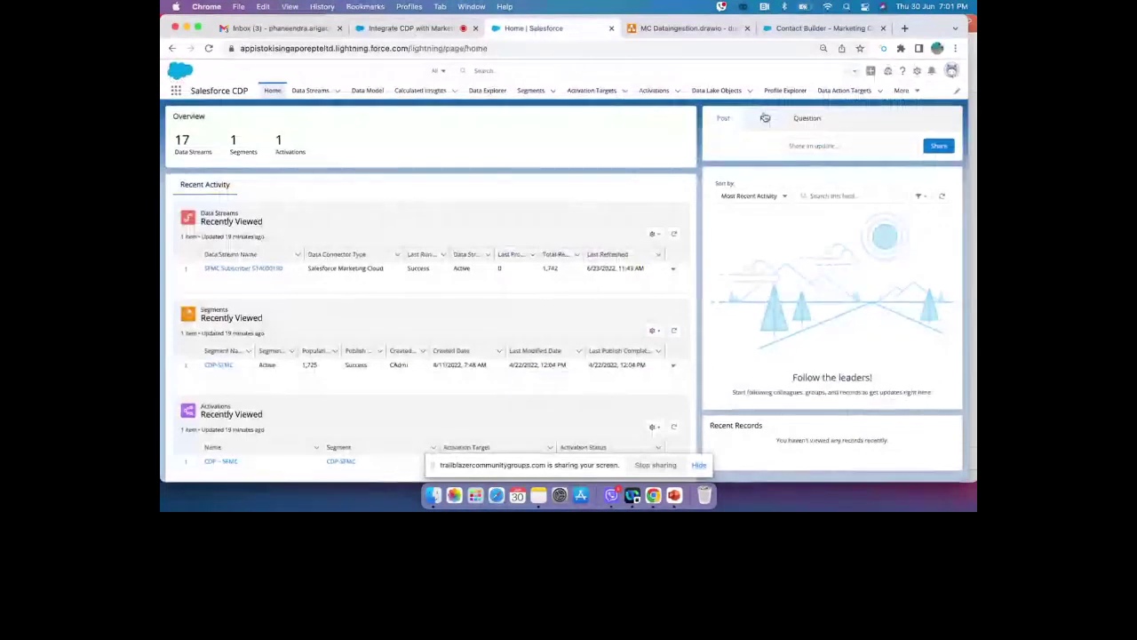
# Open the Marketing Cloud configuration under Salesforce CDP in Setup and try to disable its authenticated credentials
pyautogui.click(917, 70)
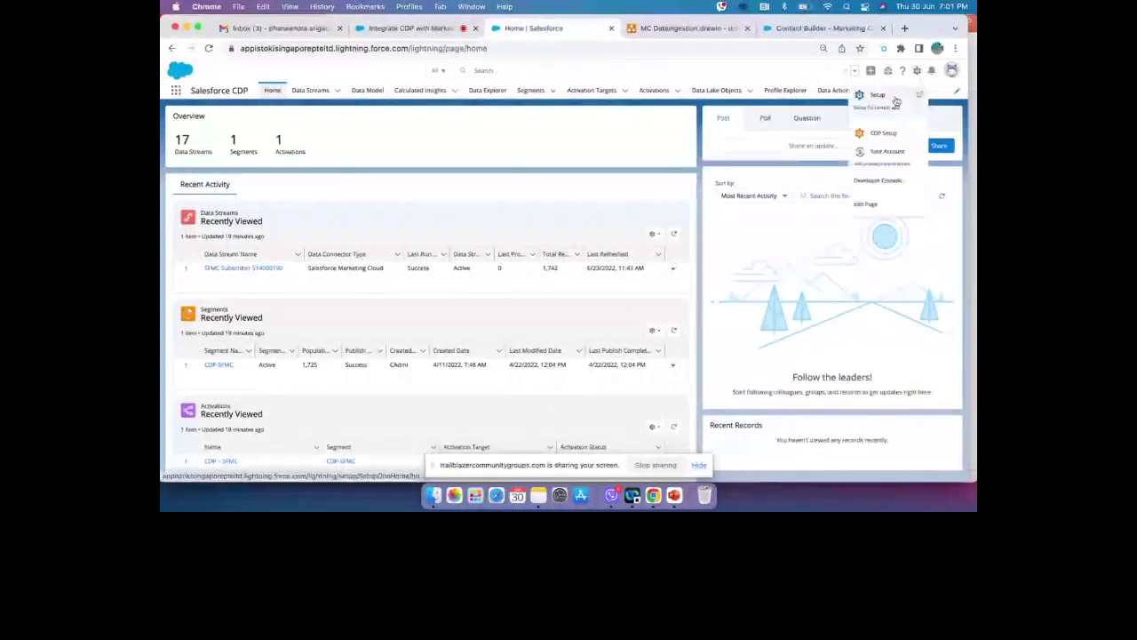
pyautogui.click(895, 98)
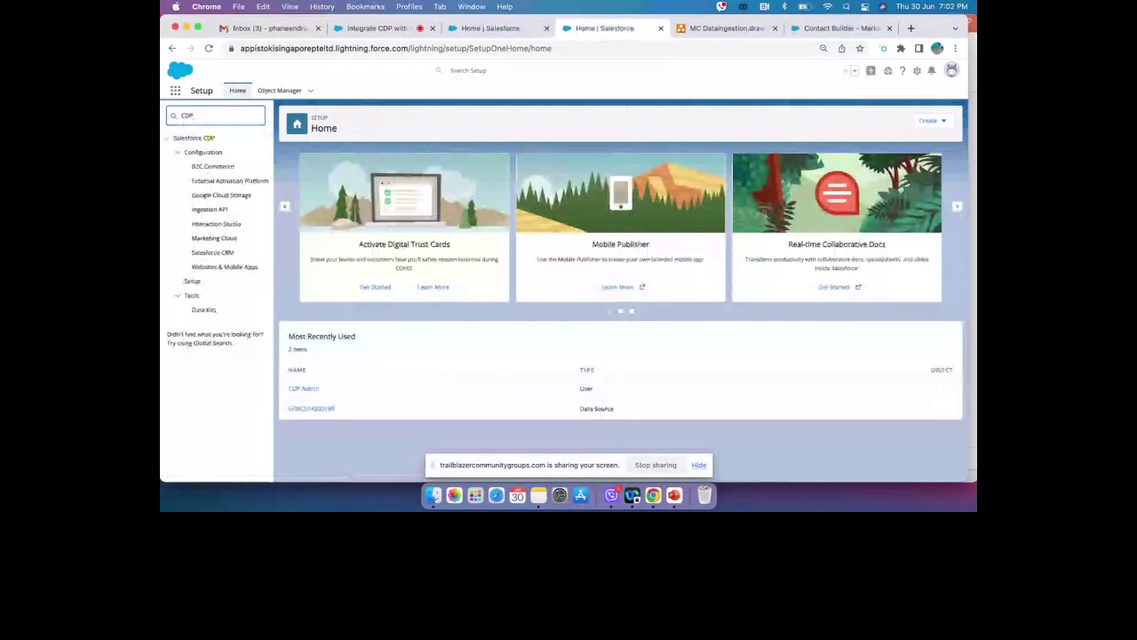
pyautogui.click(214, 239)
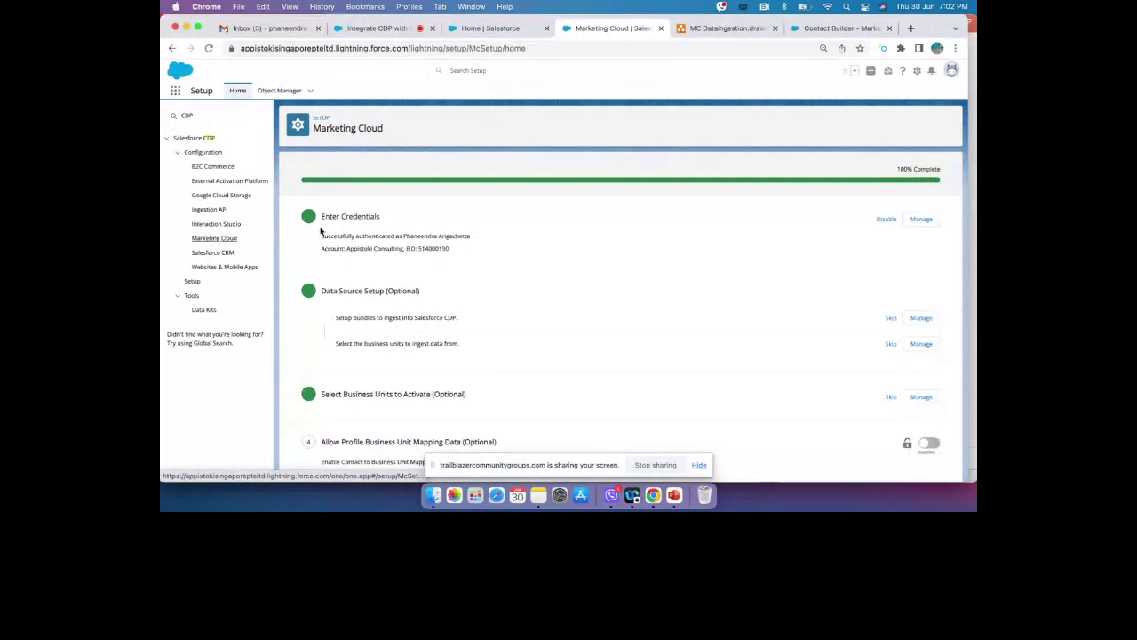
pyautogui.click(886, 219)
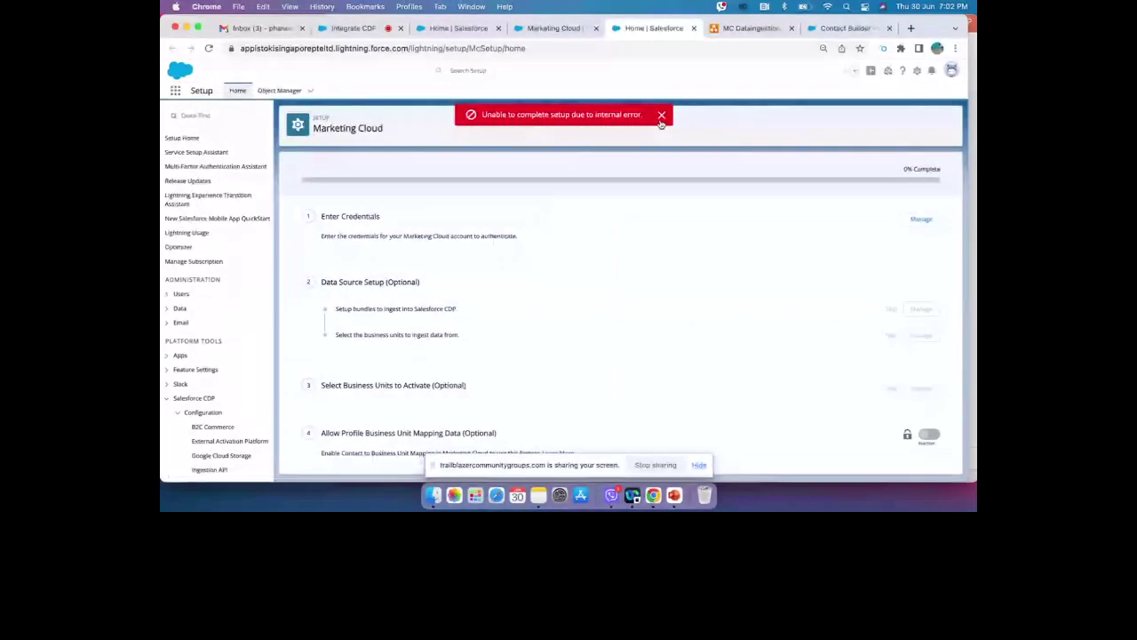
# Dismiss the setup error and review the credentials and business unit ingestion settings of the Marketing Cloud configuration
pyautogui.click(661, 115)
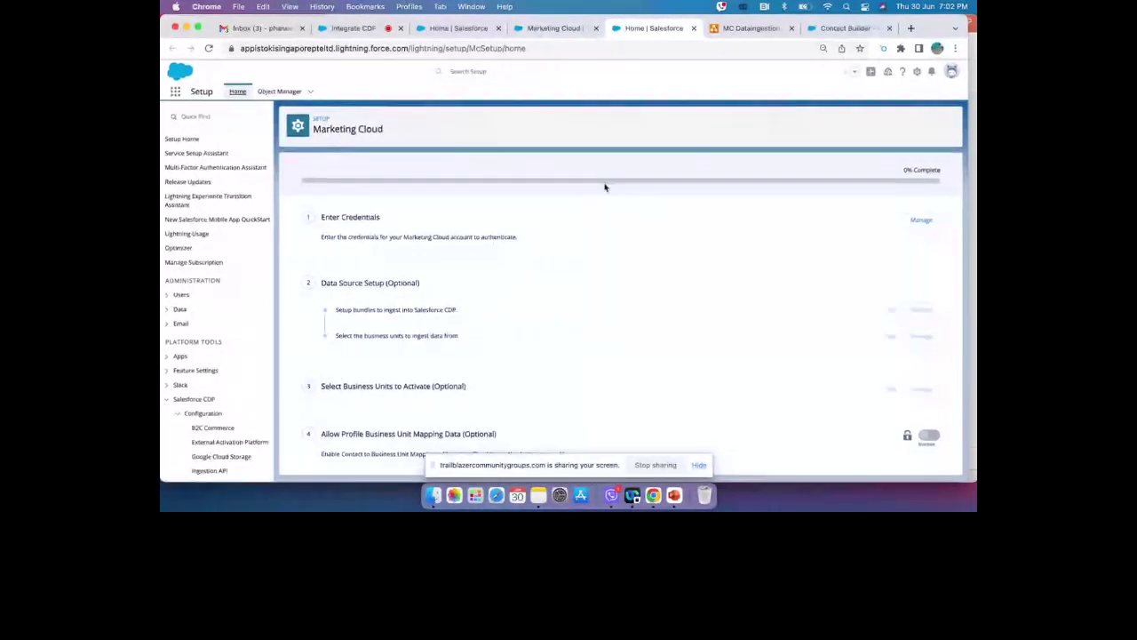
pyautogui.click(907, 217)
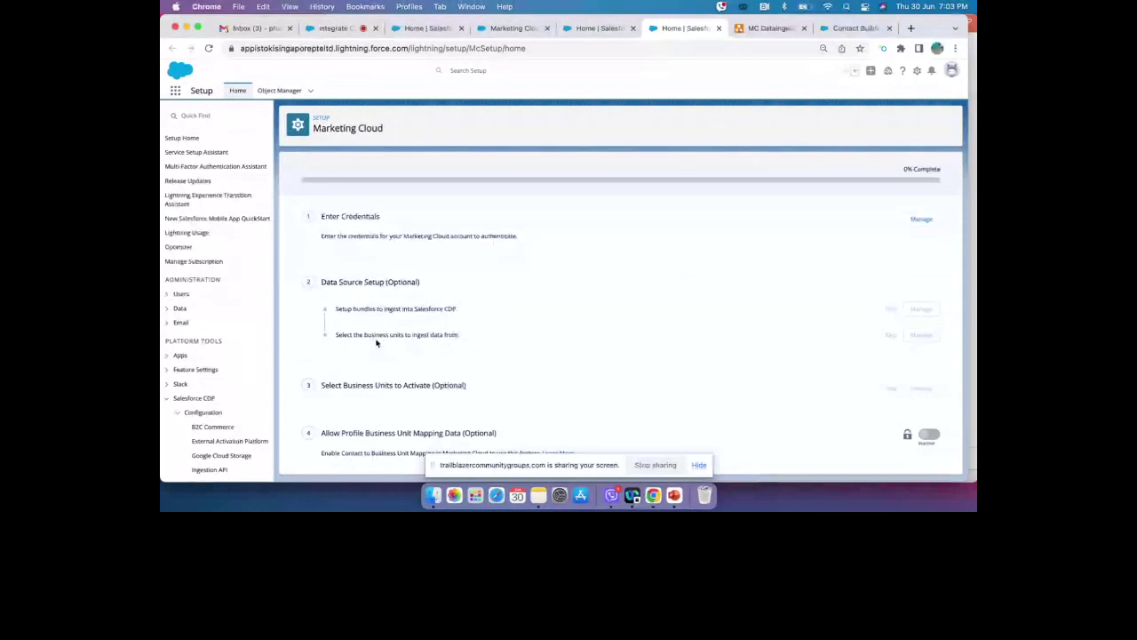
pyautogui.moveTo(458, 335); pyautogui.dragTo(363, 336)
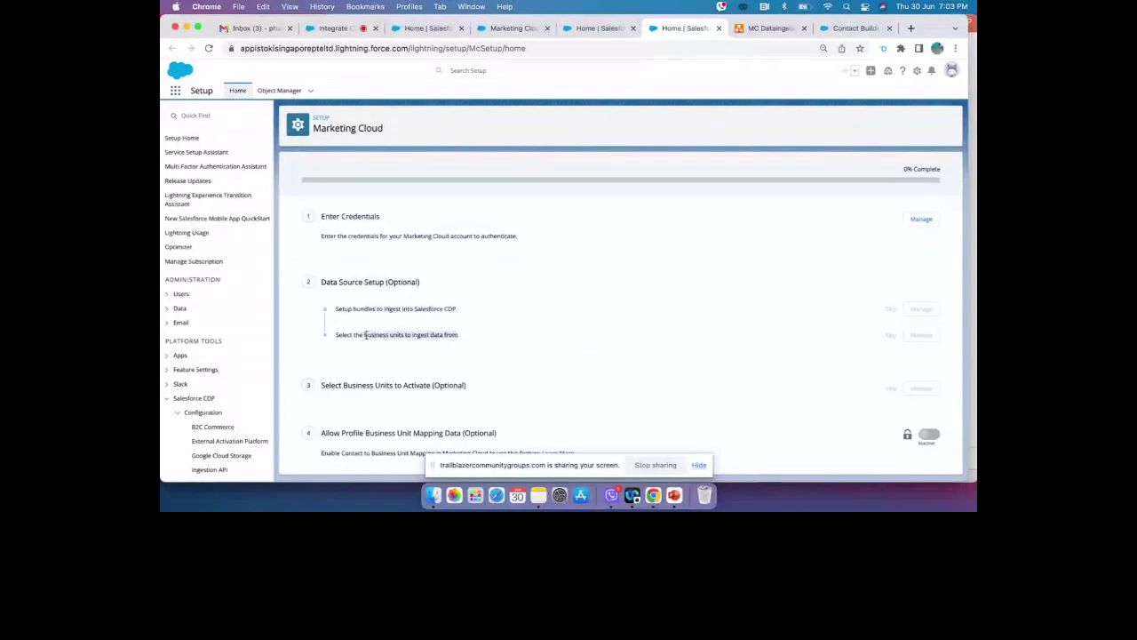
pyautogui.click(446, 330)
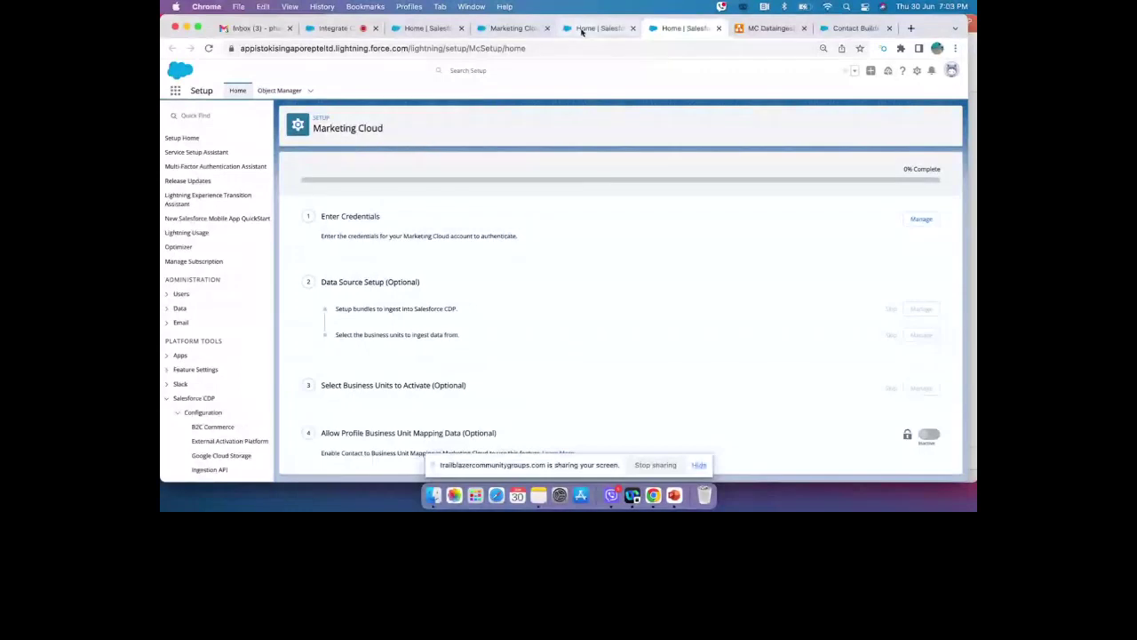
# Open Automation Studio in Marketing Cloud, examine the workflow of the most recently run automation, and return to the overview
pyautogui.click(490, 28)
pyautogui.click(853, 28)
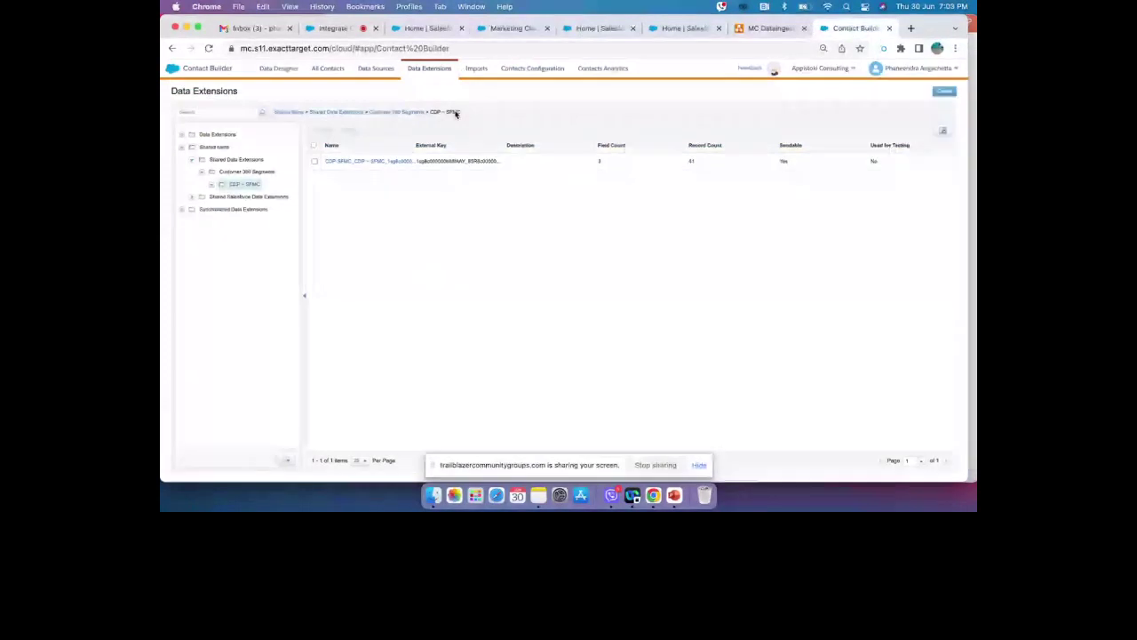
pyautogui.moveTo(454, 120)
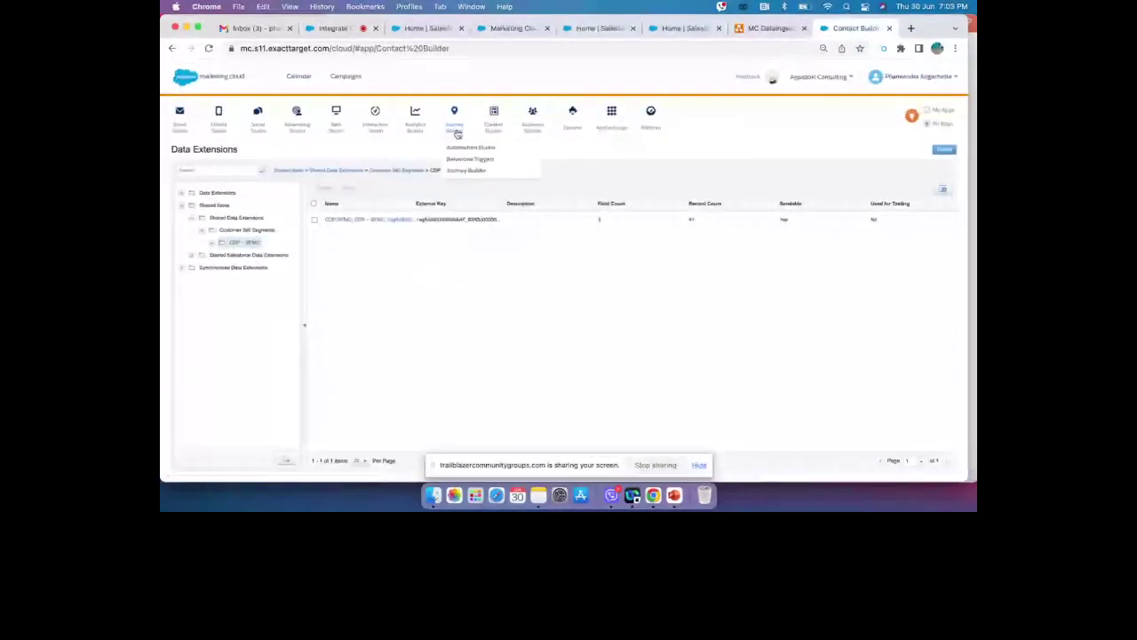
pyautogui.click(474, 148)
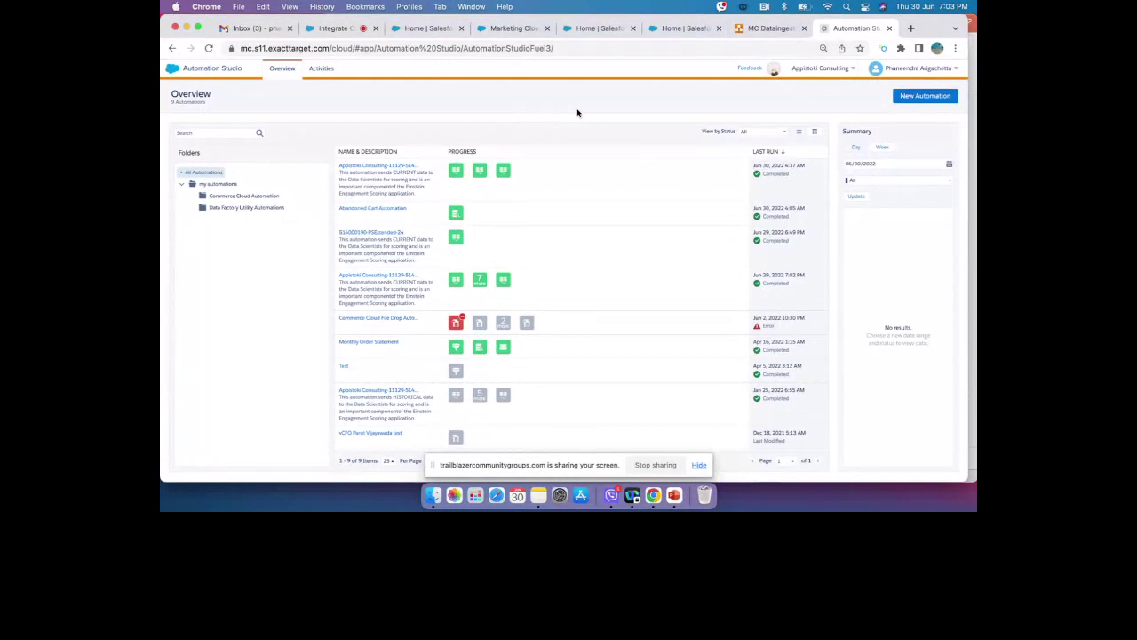
pyautogui.click(380, 167)
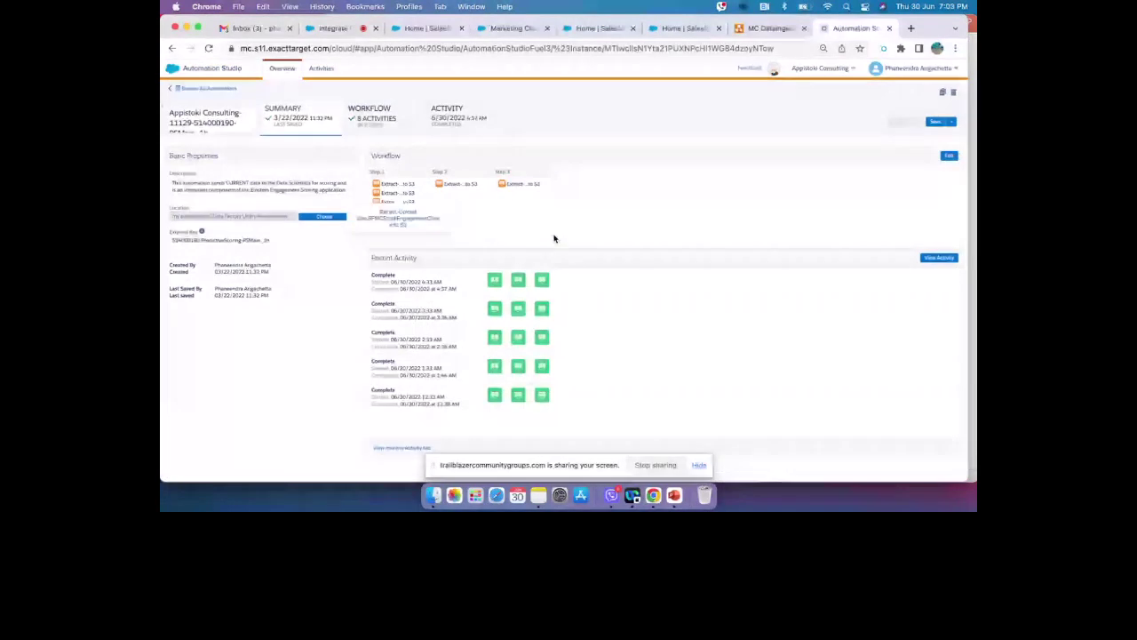
pyautogui.click(381, 120)
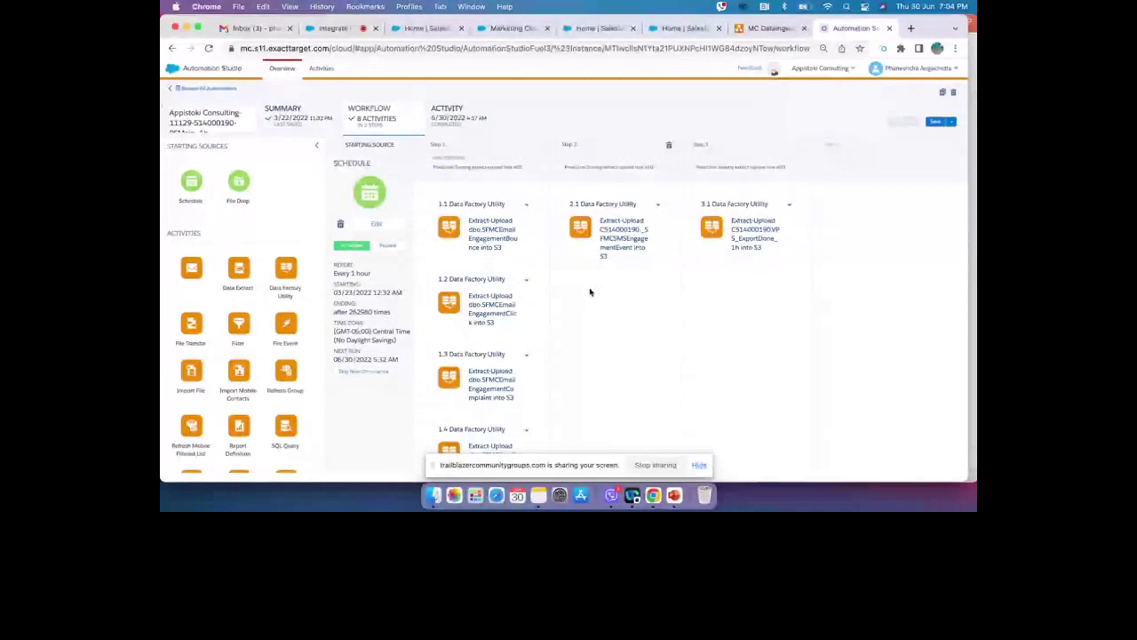
pyautogui.press('super+bracketleft')
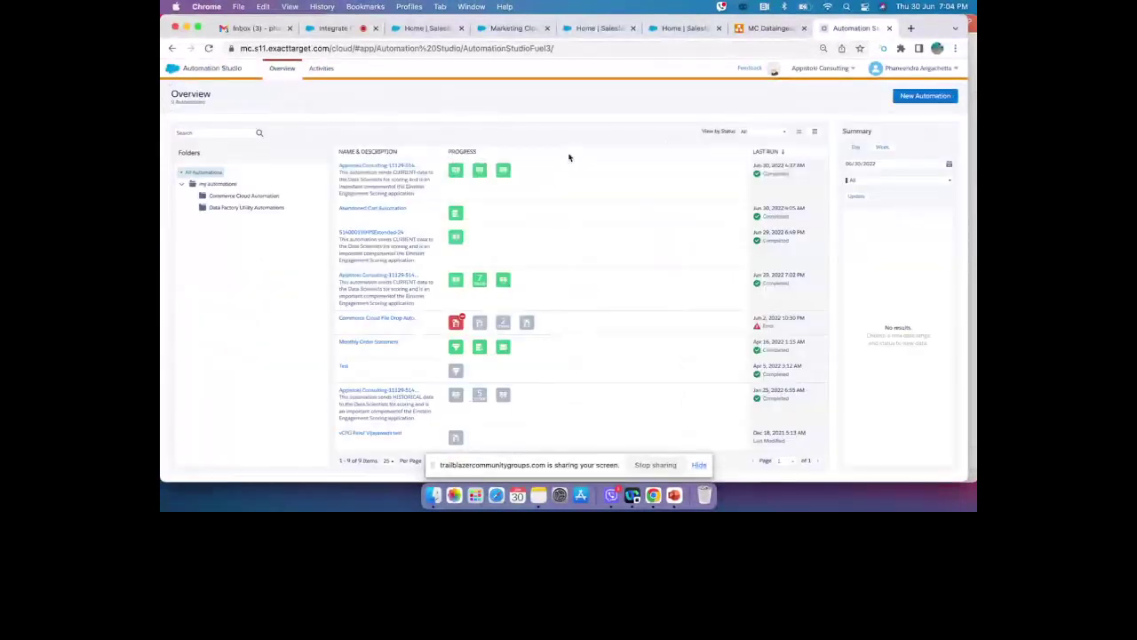
# Open the Data Streams list in Salesforce CDP, and add an ellipse labelled "provison CDP" below the flow in MC Dataingestion.drawio
pyautogui.click(529, 32)
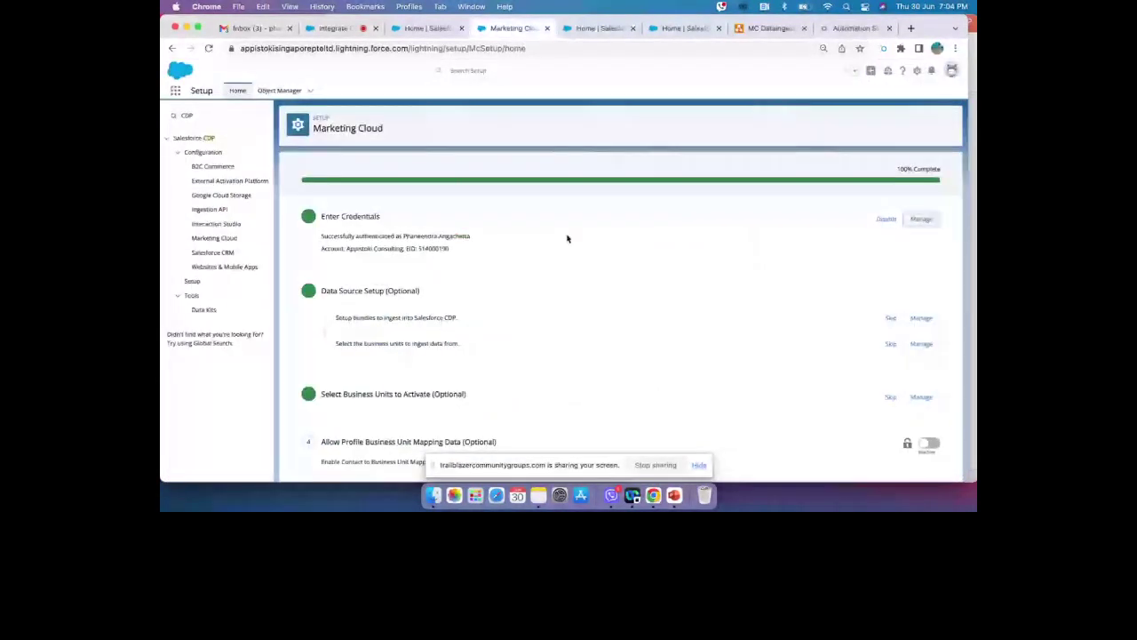
pyautogui.click(435, 27)
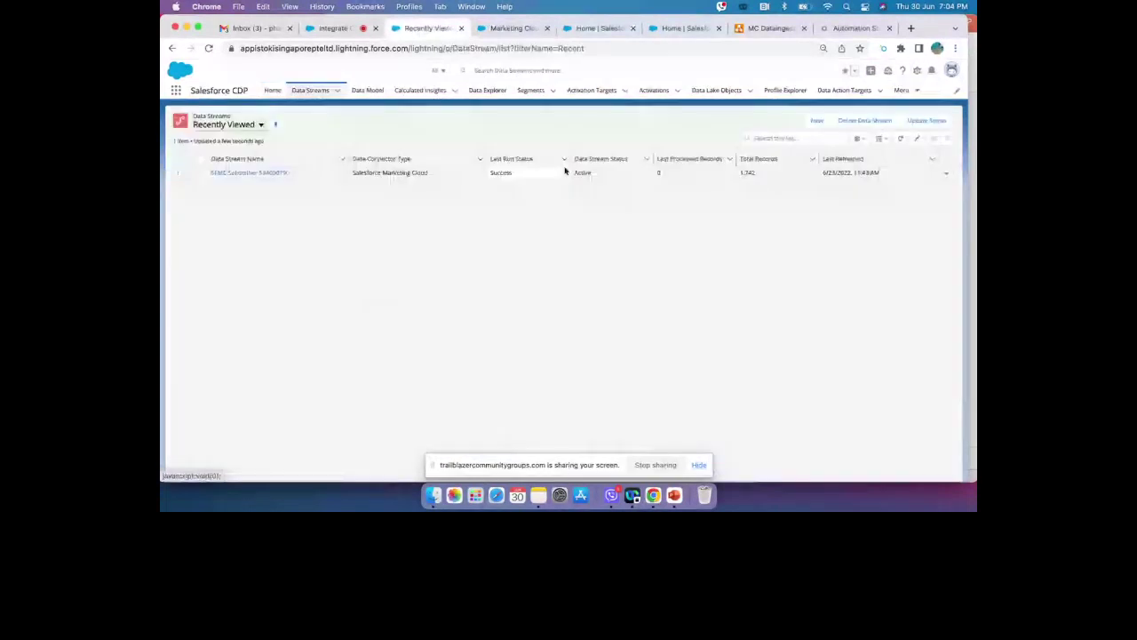
pyautogui.click(770, 28)
pyautogui.scroll(-2, 696, 157)
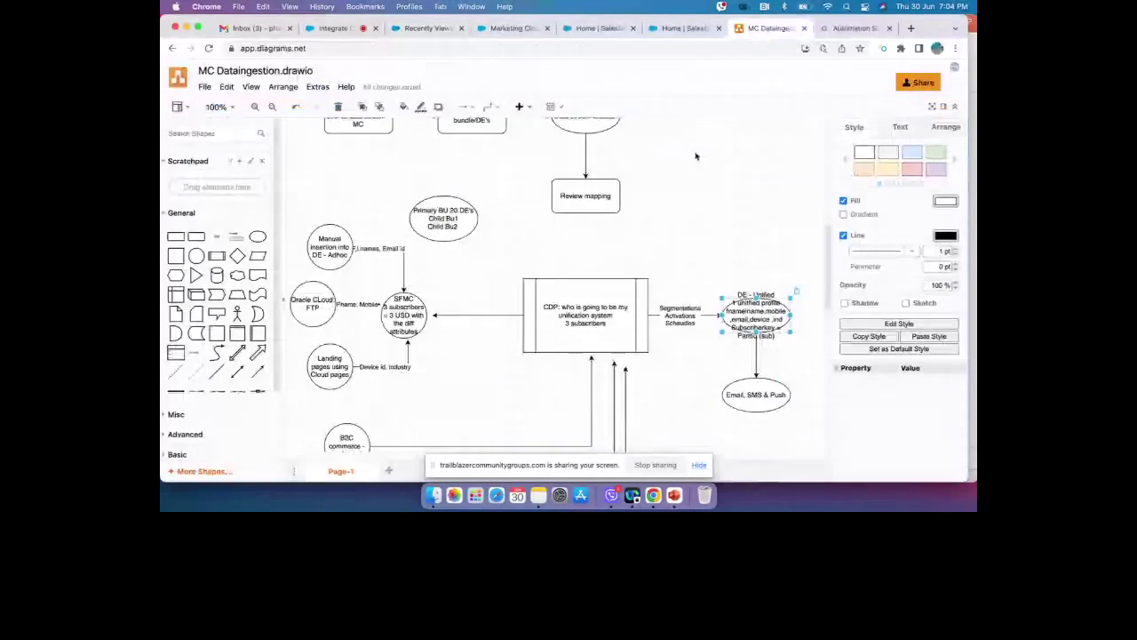
pyautogui.scroll(-8, 362, 263)
pyautogui.moveTo(514, 299)
pyautogui.mouseDown()
pyautogui.moveTo(445, 250)
pyautogui.moveTo(500, 287)
pyautogui.moveTo(487, 348)
pyautogui.mouseUp()
pyautogui.write('provison CDP')
pyautogui.press('Escape')
# Label the copied ellipse below "provison CDP" as "Connect SFMC", and add another copy beneath it labelled "Create data streams"
pyautogui.doubleClick(483, 348)
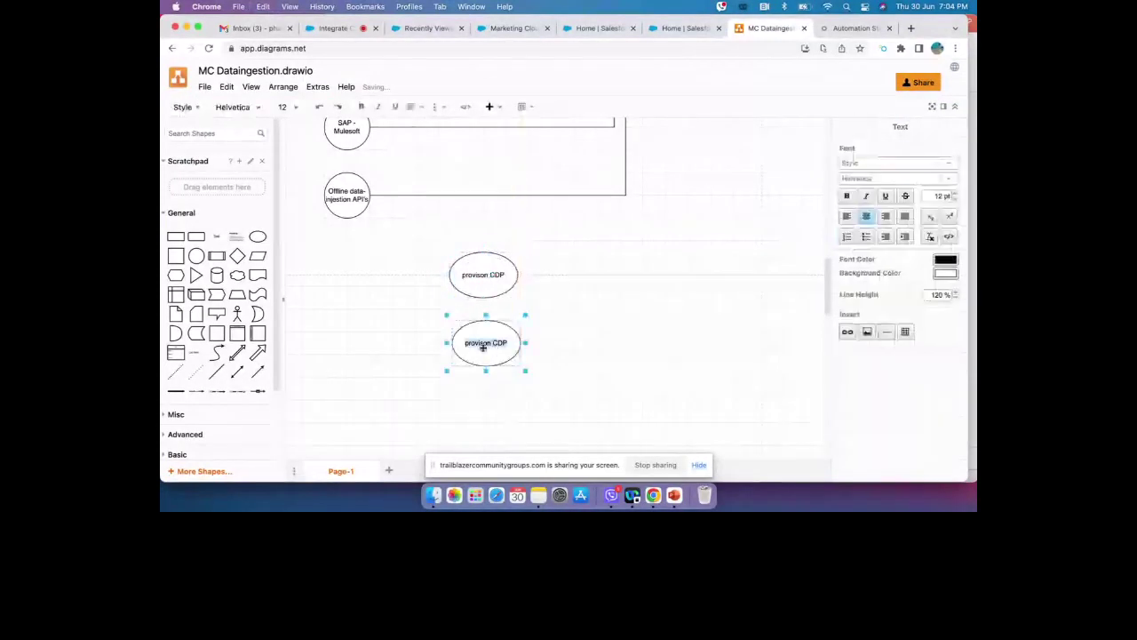
pyautogui.write('Connect SFMC')
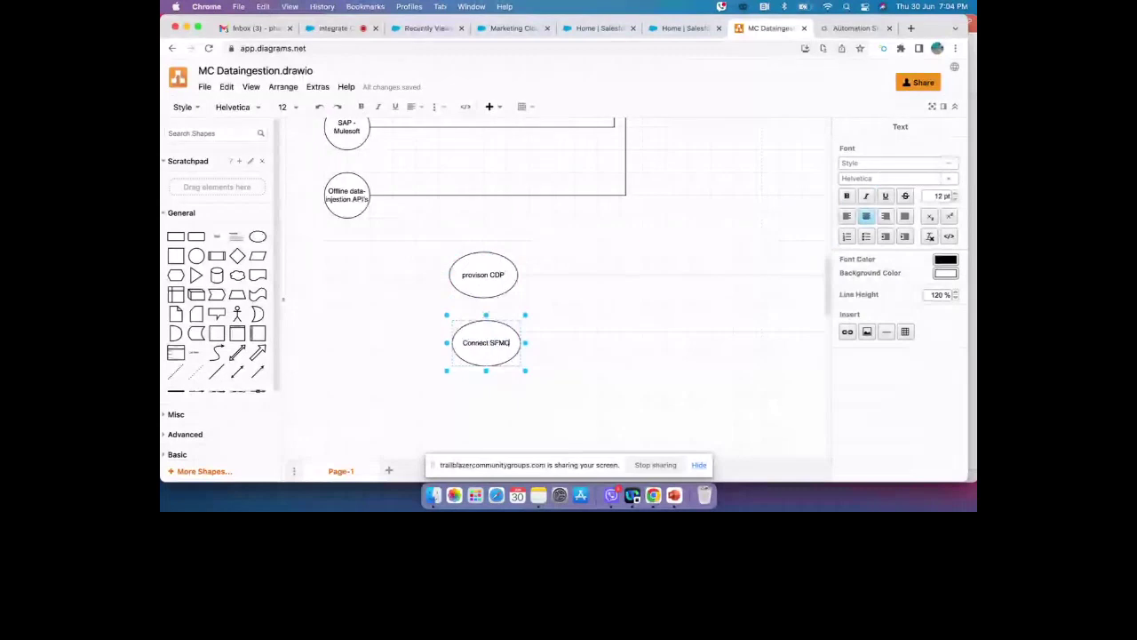
pyautogui.press('Escape')
pyautogui.scroll(-3, 580, 362)
pyautogui.moveTo(503, 279); pyautogui.dragTo(500, 285)
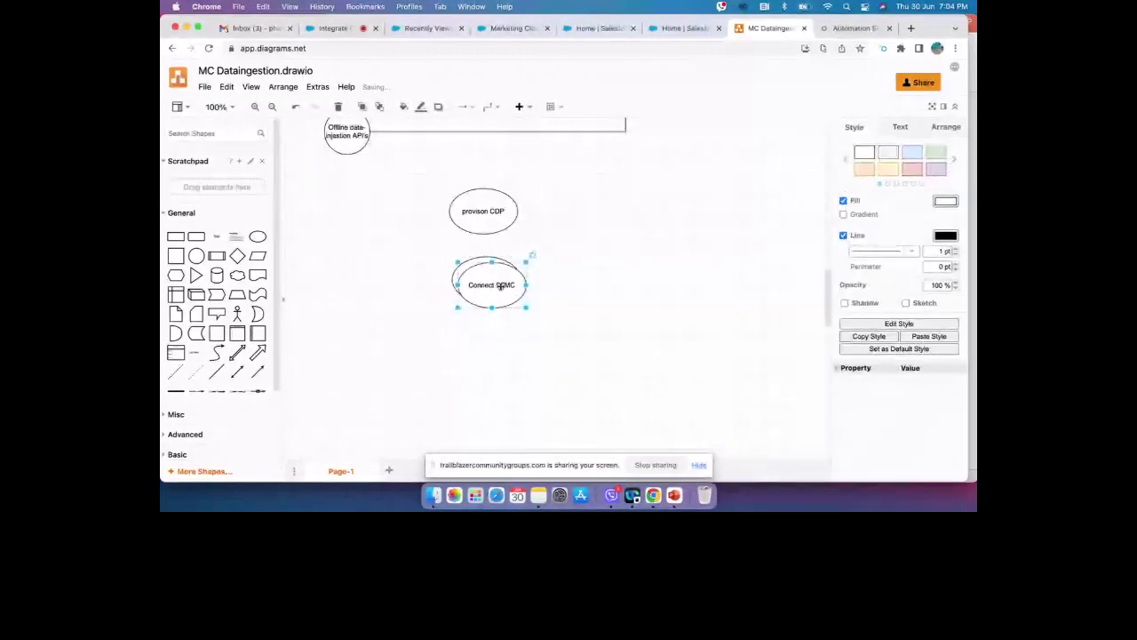
pyautogui.moveTo(501, 285); pyautogui.dragTo(495, 348)
pyautogui.write('Create data streams')
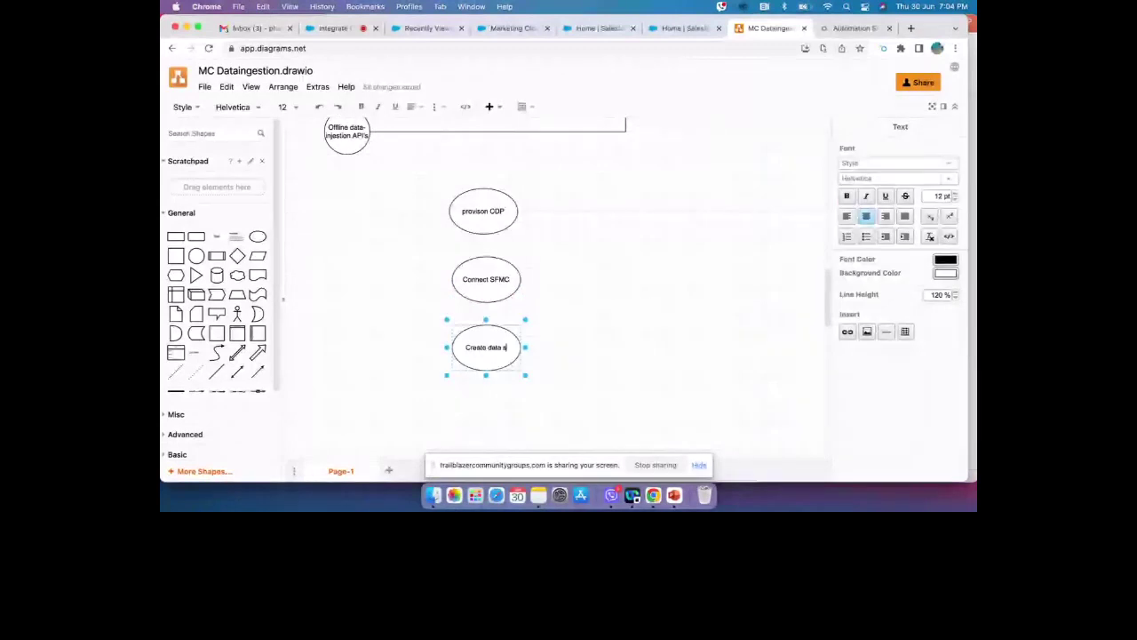
pyautogui.click(563, 343)
# Connect the three ellipses with arrows from "provison CDP" to "Connect SFMC" and on to "Create data streams"
pyautogui.click(486, 351)
pyautogui.click(485, 222)
pyautogui.moveTo(489, 212); pyautogui.dragTo(490, 211)
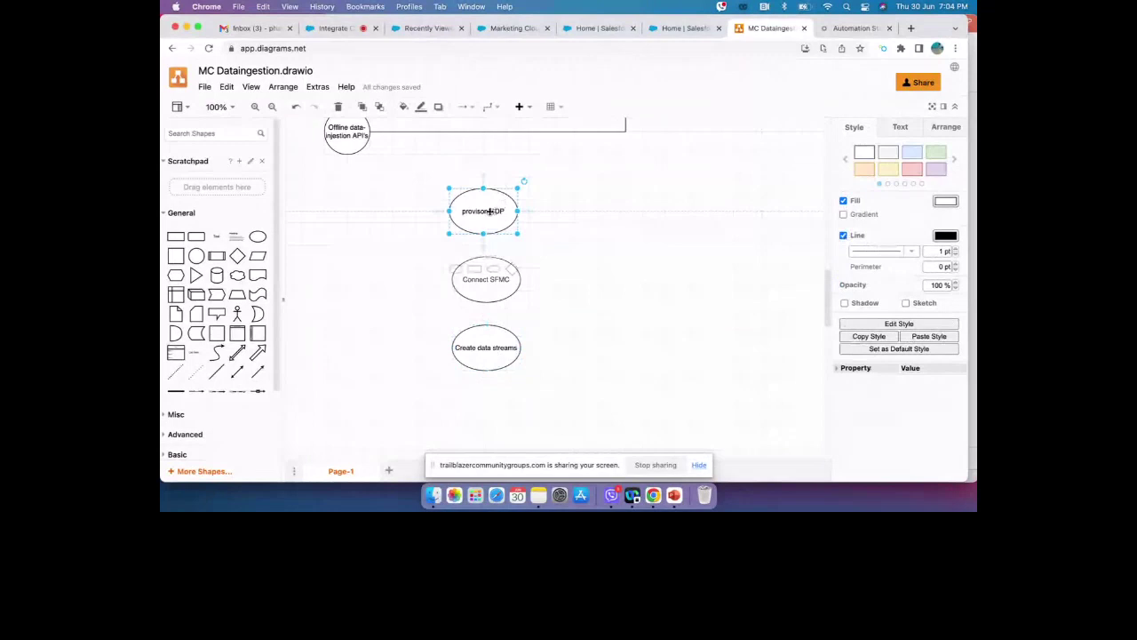
pyautogui.moveTo(489, 211); pyautogui.dragTo(491, 281)
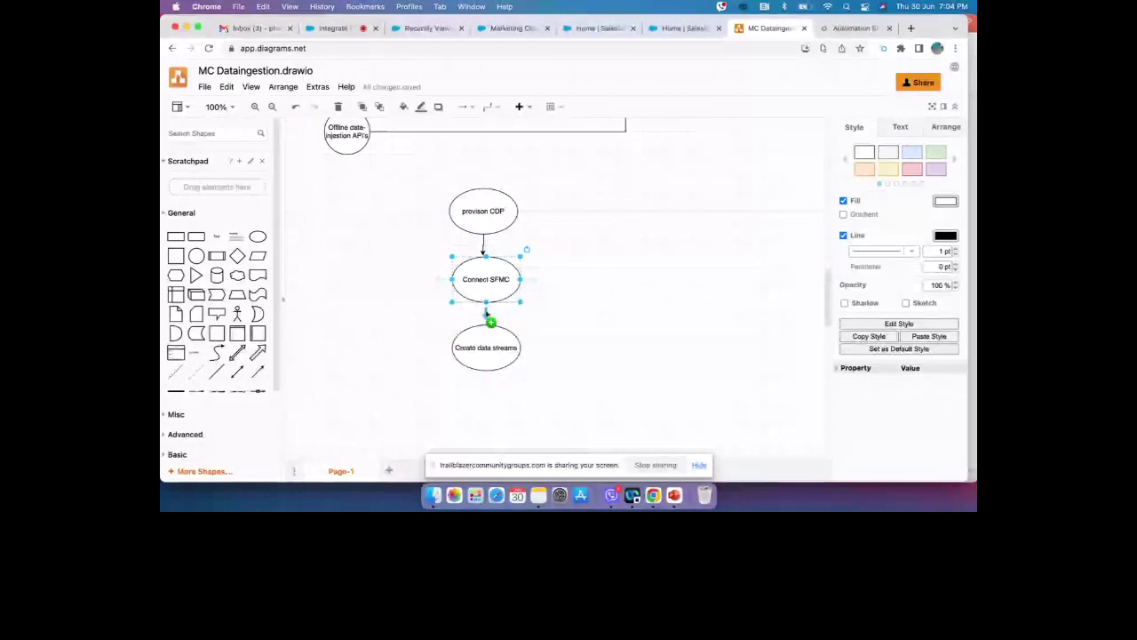
pyautogui.click(487, 316)
pyautogui.click(578, 283)
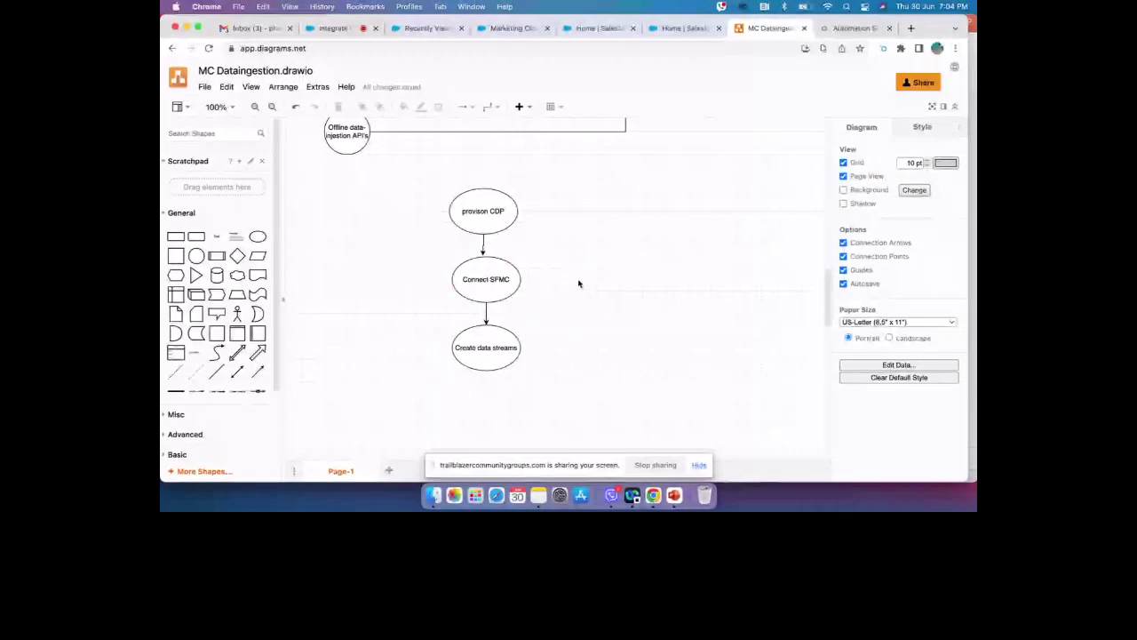
# Switch back to Salesforce CDP and start a new data stream with Marketing Cloud as the connected source
pyautogui.press('super+3')
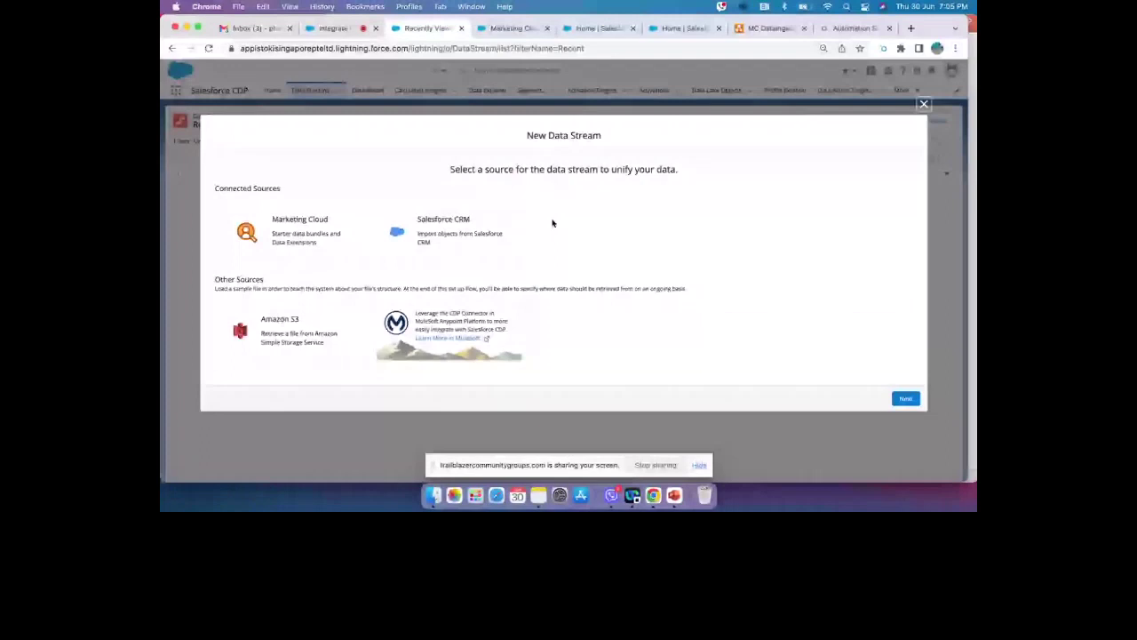
pyautogui.click(293, 231)
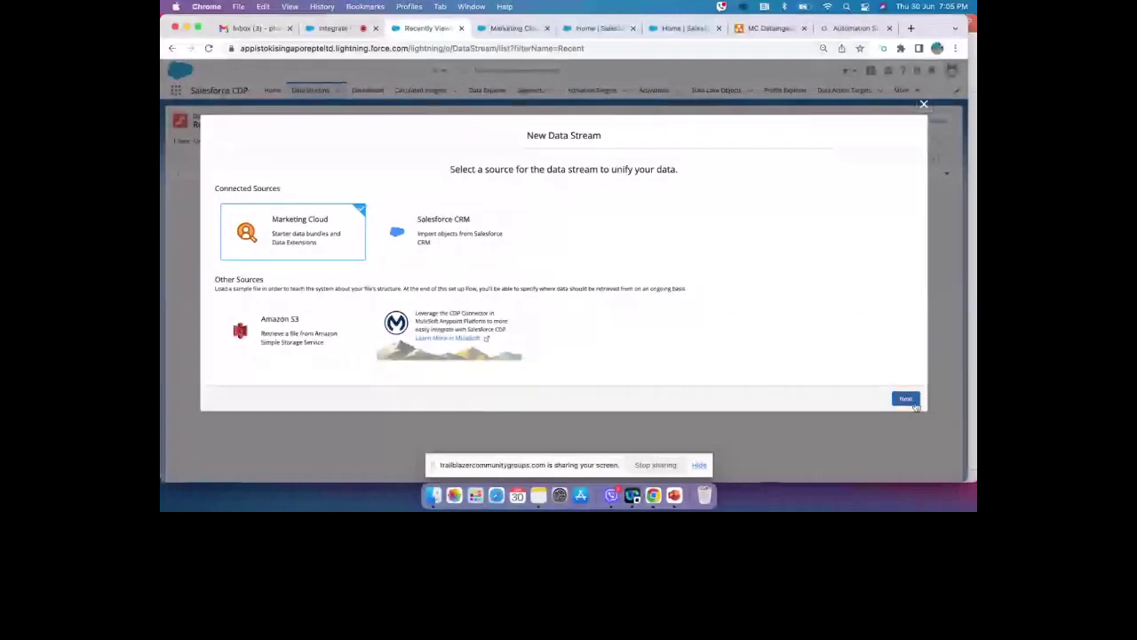
pyautogui.click(904, 400)
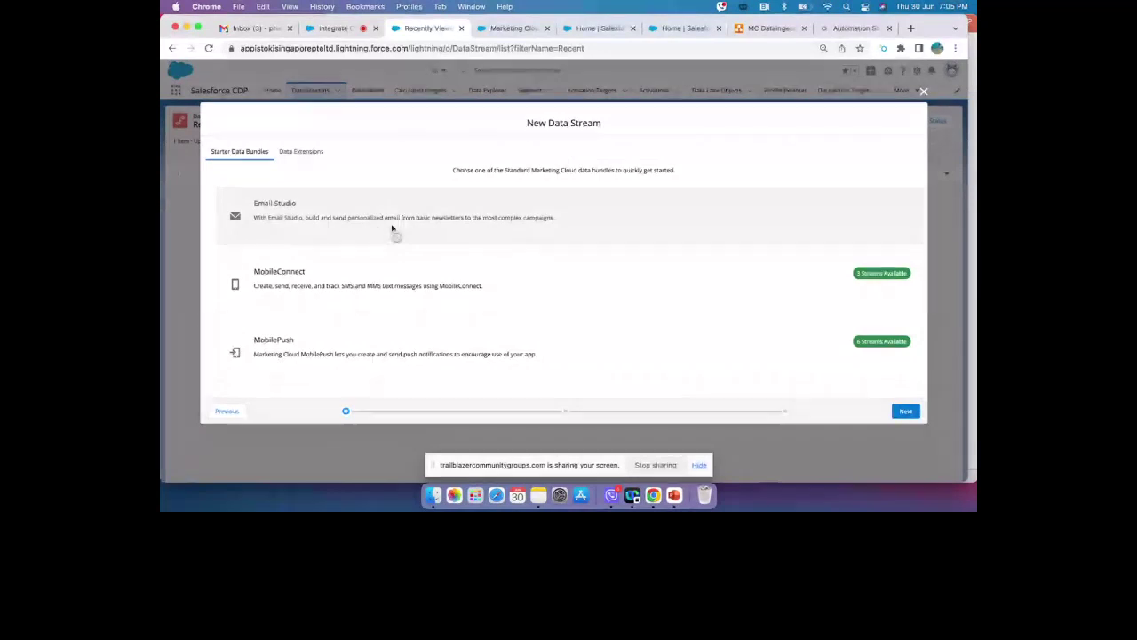
# Choose Order_Confirmation_DE from the Commerce Cloud DE folder of the Appistoki Consulting business unit as the stream's data extension
pyautogui.click(301, 151)
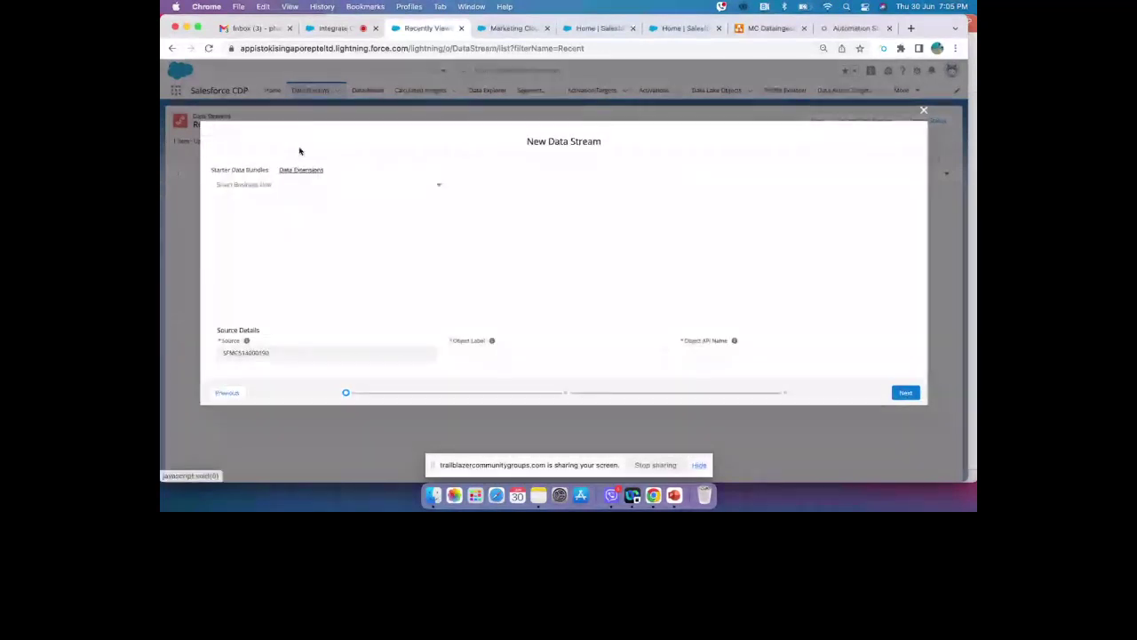
pyautogui.click(289, 190)
pyautogui.click(285, 204)
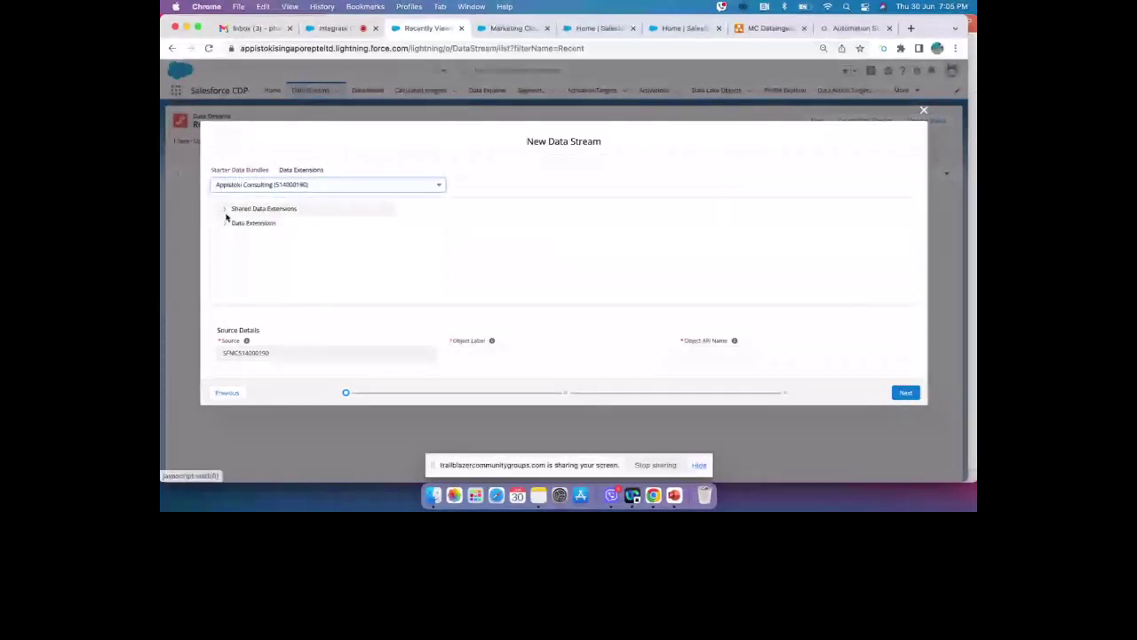
pyautogui.click(227, 222)
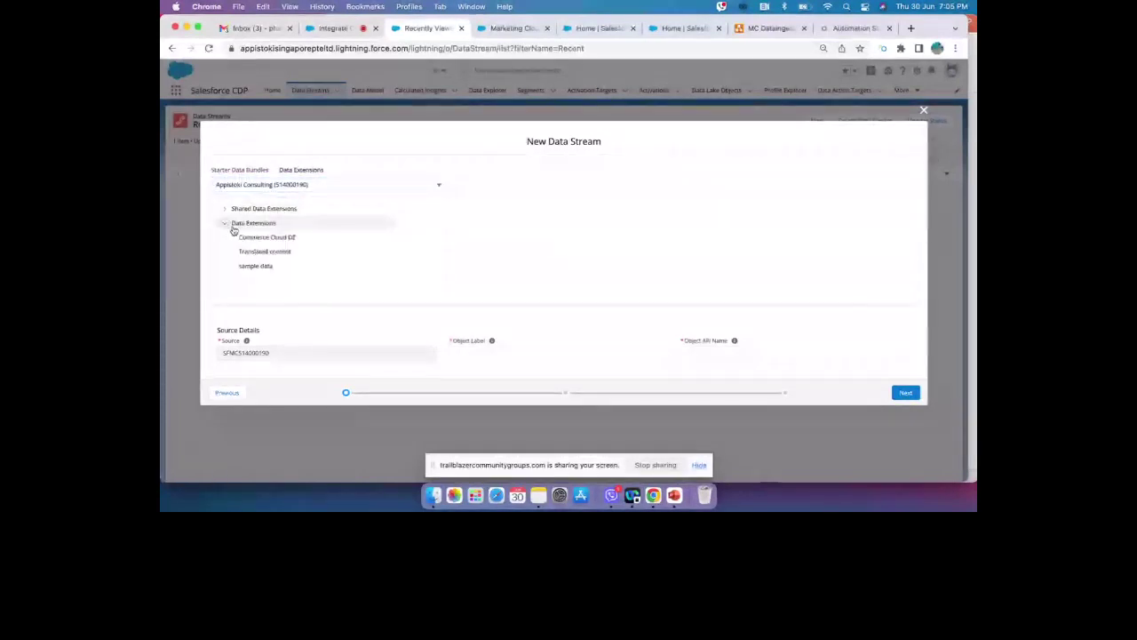
pyautogui.click(259, 237)
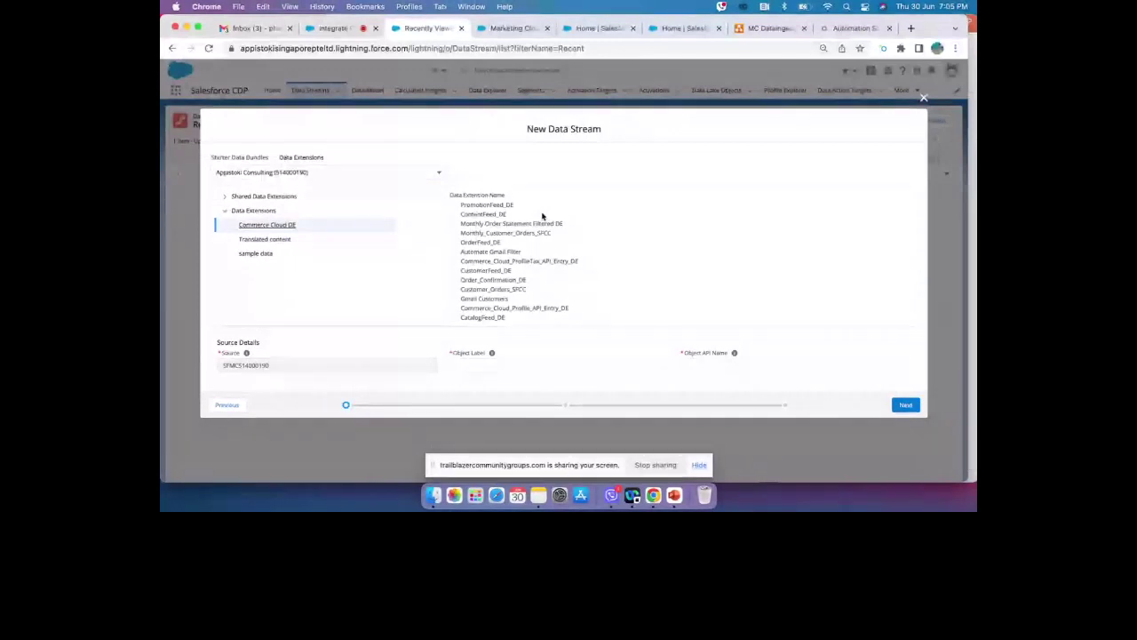
pyautogui.click(493, 279)
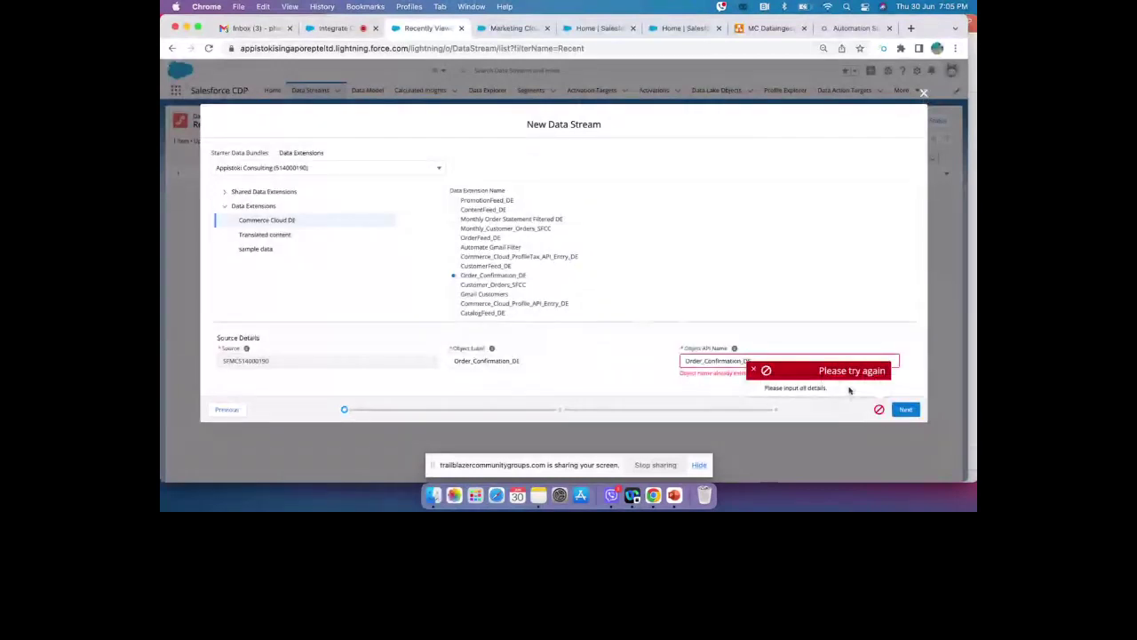
# Change the object API name to Order_CConfirmation_DE and continue to the field review
pyautogui.click(705, 361)
pyautogui.write('C')
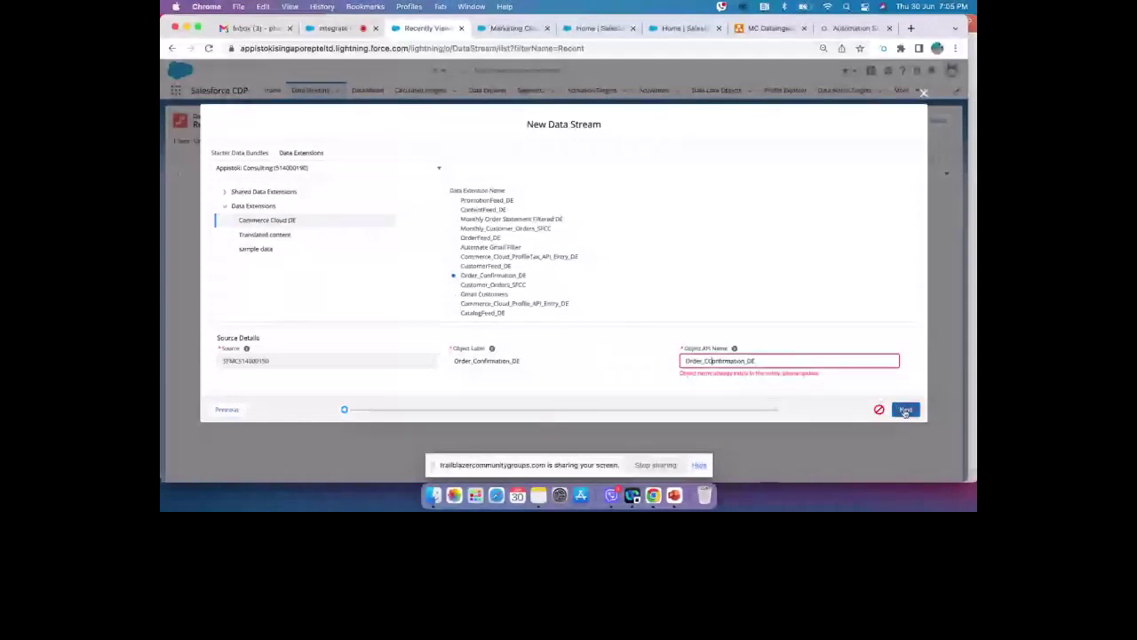
pyautogui.click(905, 410)
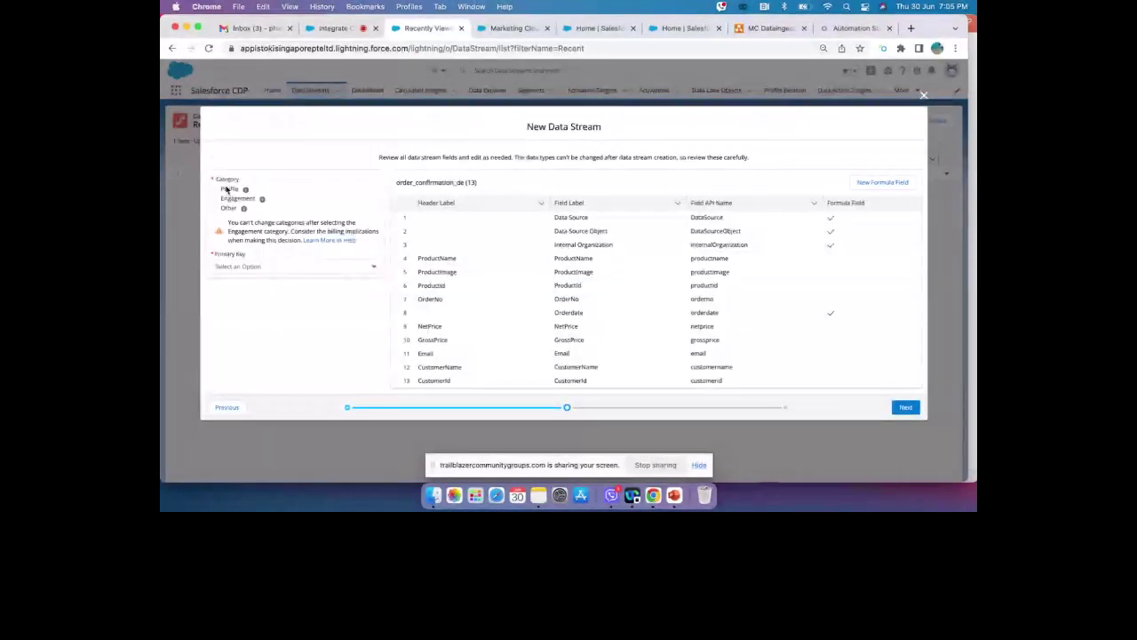
# Set the data stream's category to Engagement and its primary key to Email, and continue to the refresh settings
pyautogui.moveTo(246, 190)
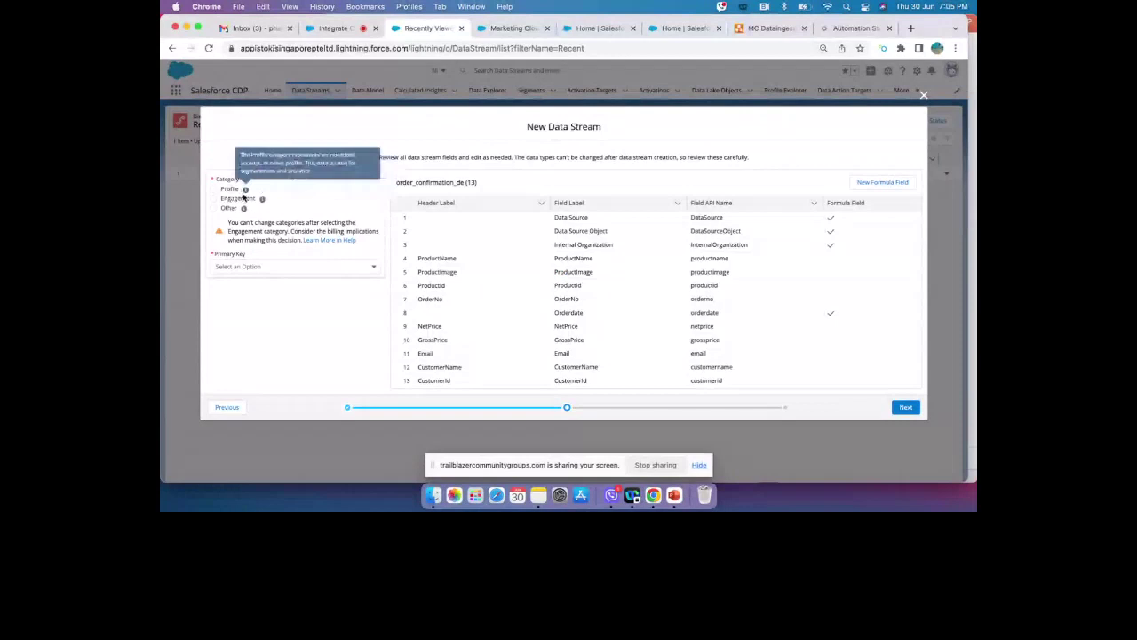
pyautogui.click(243, 196)
pyautogui.click(269, 294)
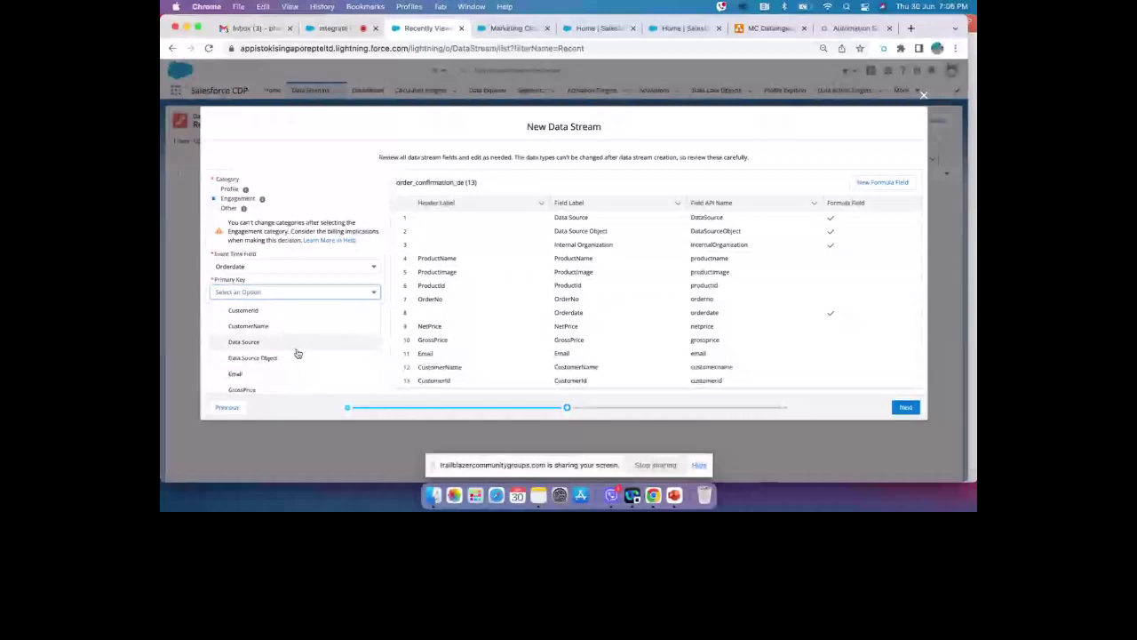
pyautogui.scroll(-1, 323, 328)
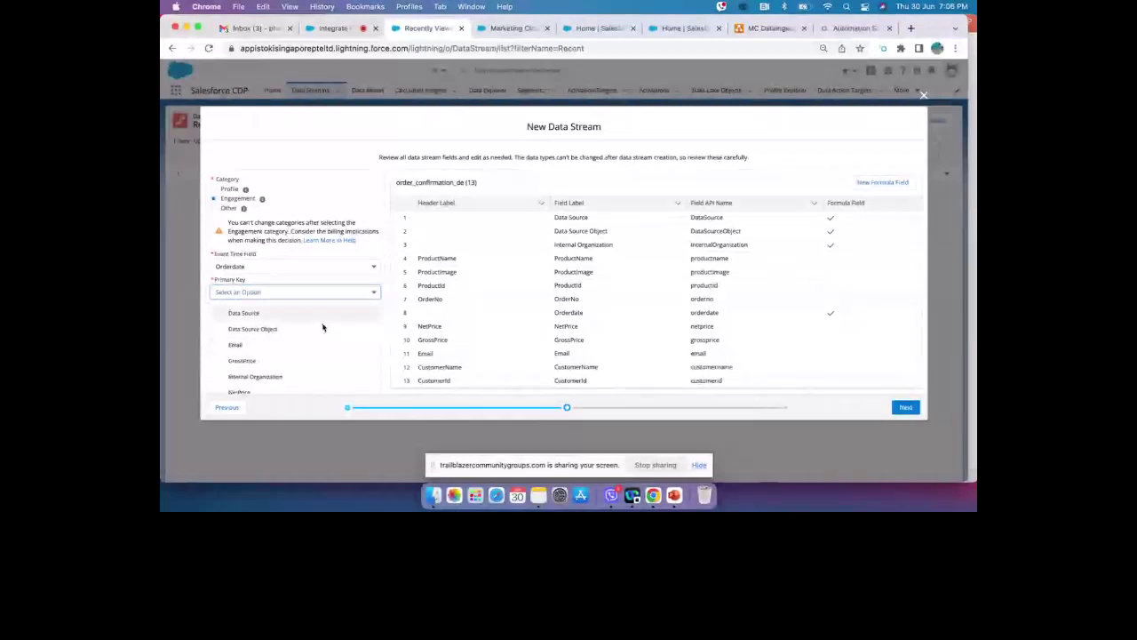
pyautogui.click(322, 328)
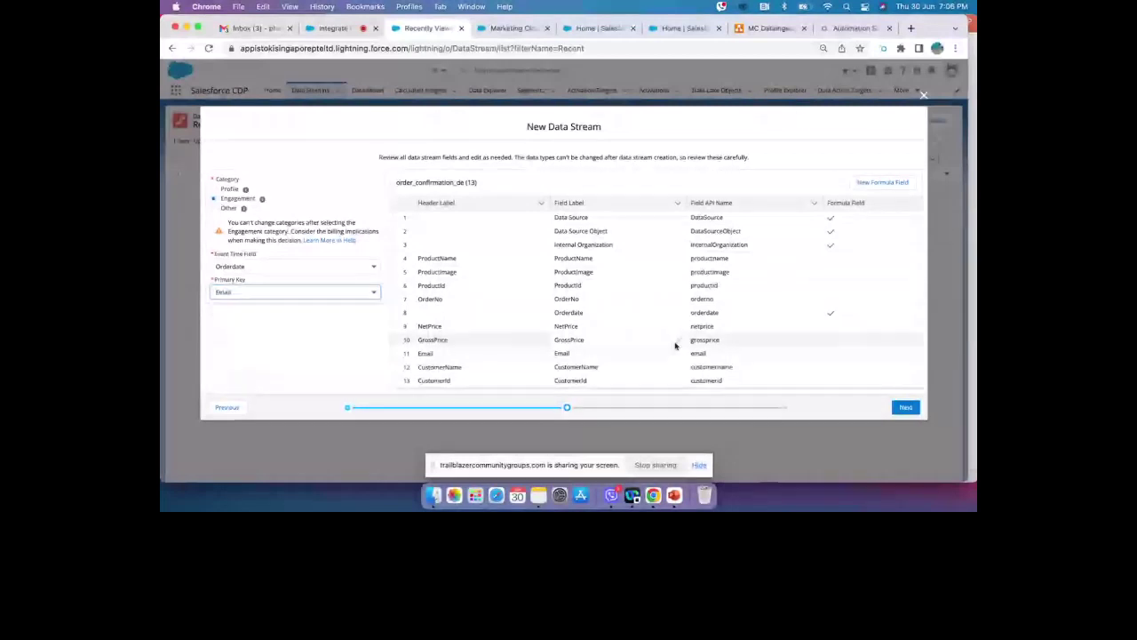
pyautogui.click(903, 406)
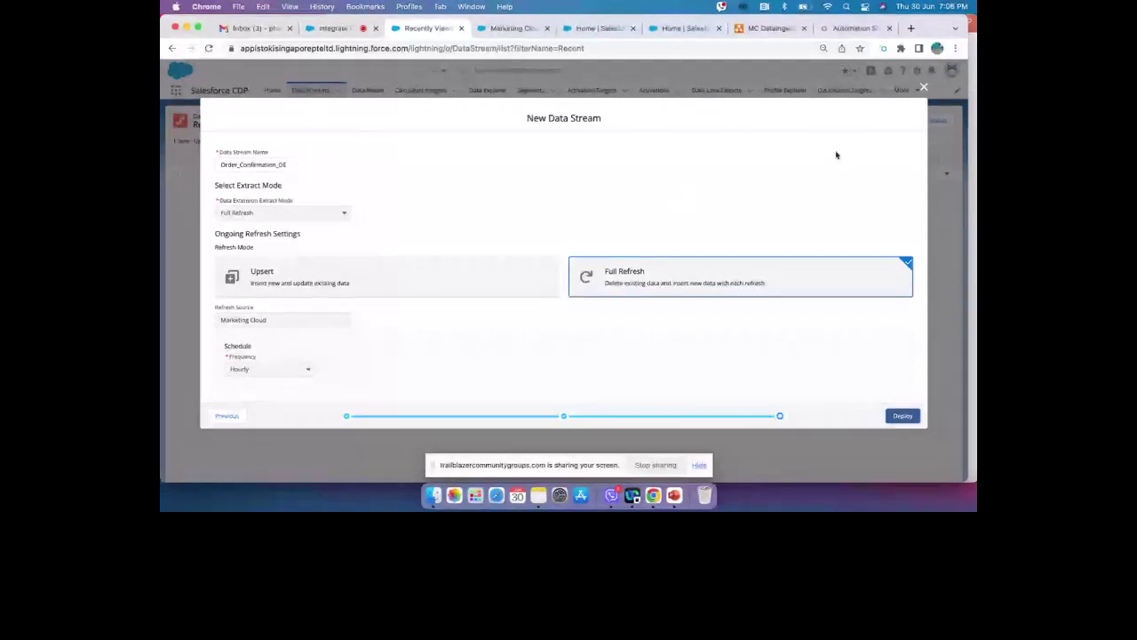
# Discard the new Order_Confirmation_DE data stream without deploying it, and switch the list view to All Data Streams
pyautogui.click(924, 86)
pyautogui.click(685, 274)
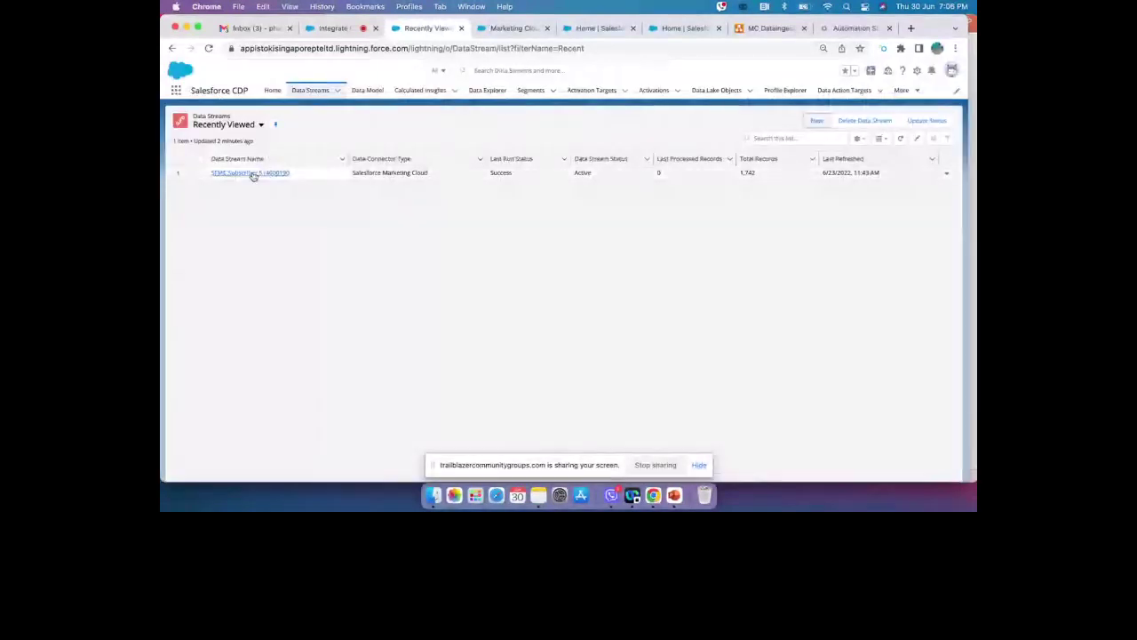
pyautogui.click(262, 126)
pyautogui.click(246, 152)
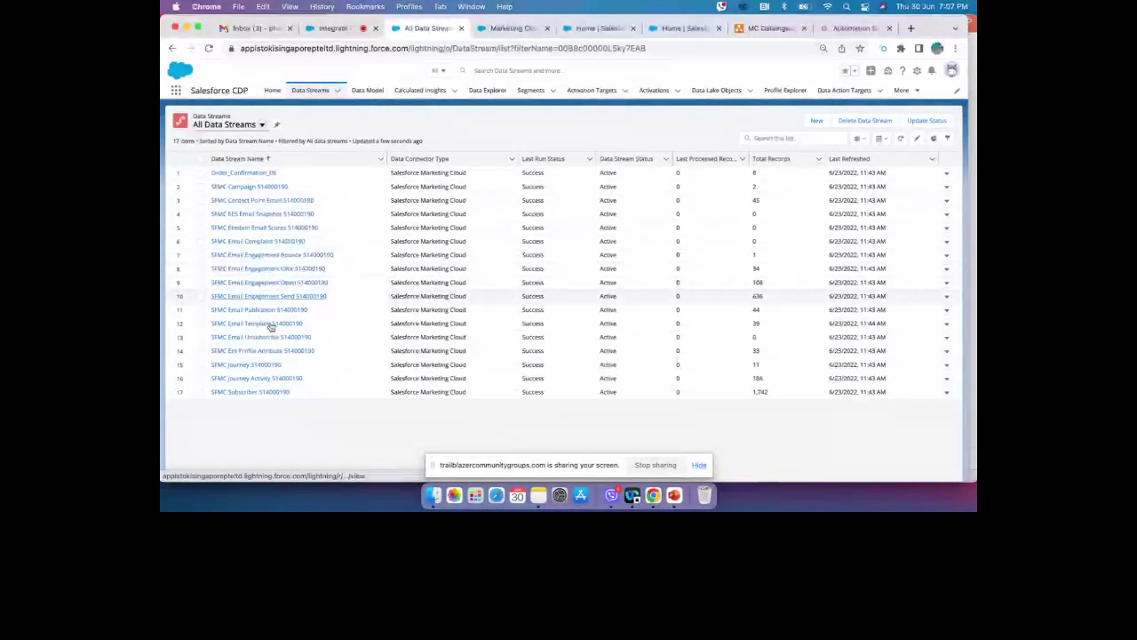
# Open the SFMC Contact Point Email data stream and review its details, including status, frequency, refresh mode and stream definition
pyautogui.click(254, 201)
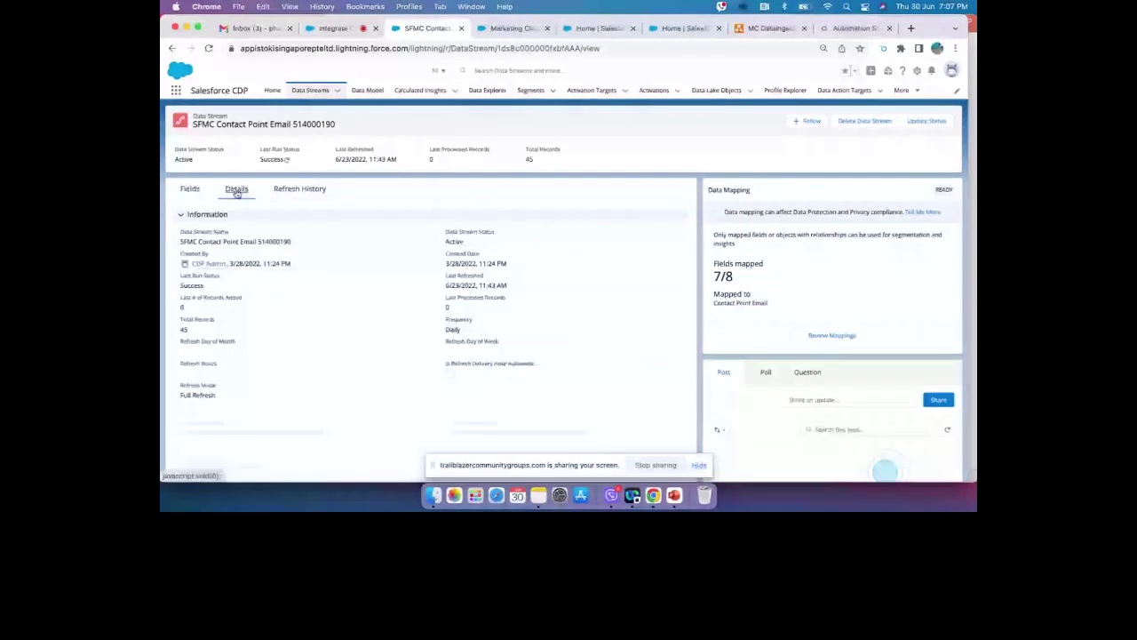
pyautogui.scroll(-2, 445, 284)
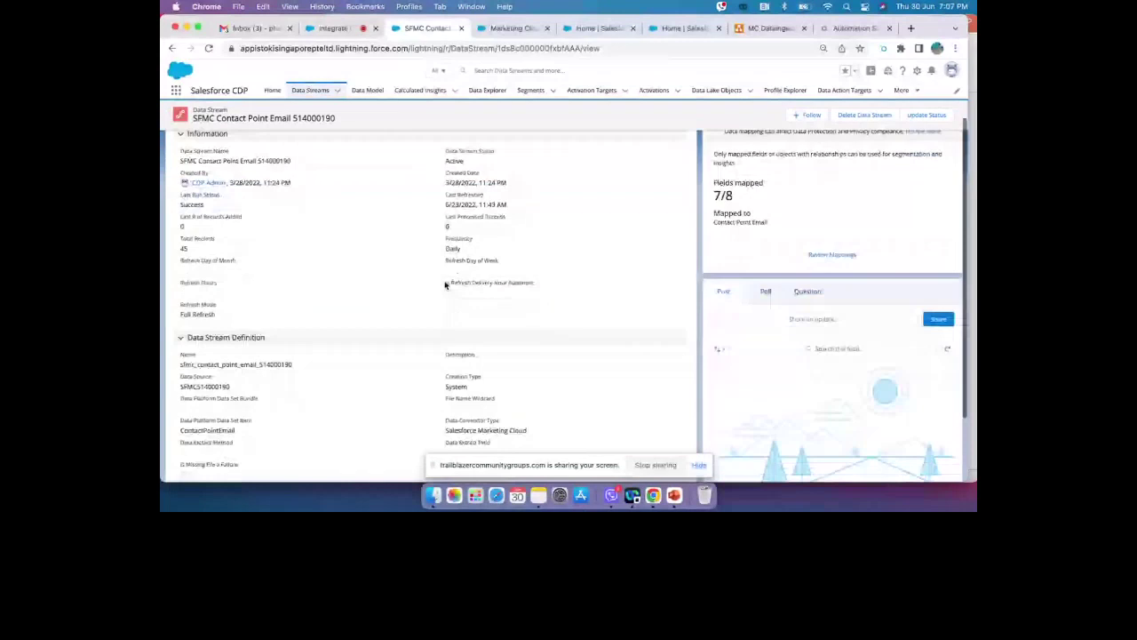
pyautogui.scroll(-1, 445, 284)
pyautogui.scroll(3, 436, 311)
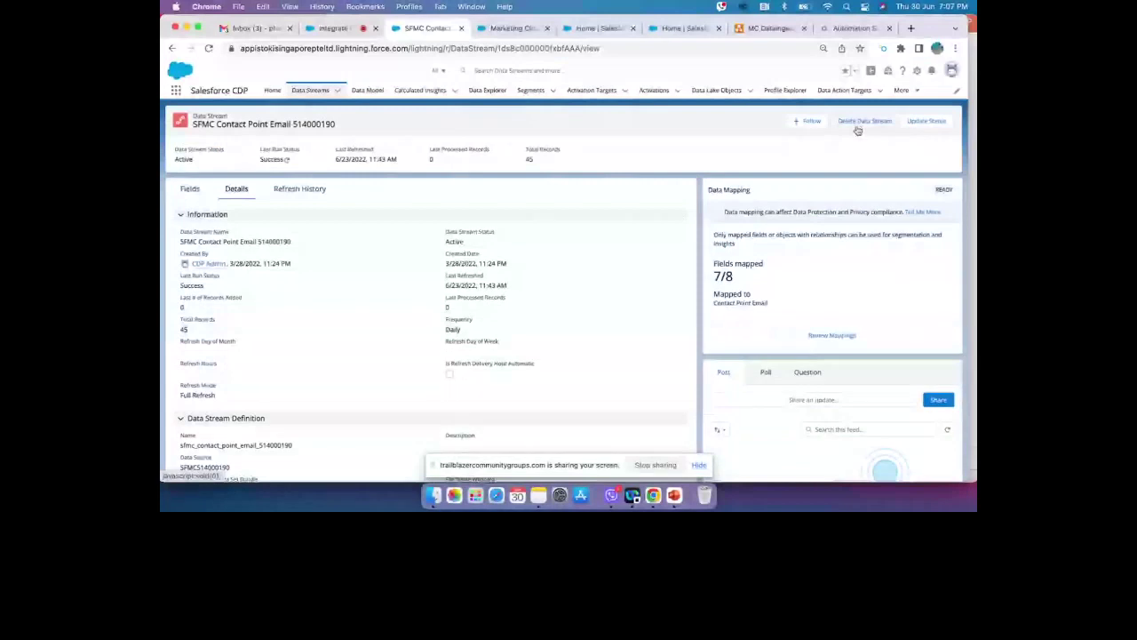
# Review the refresh history of the SFMC Contact Point Email data stream
pyautogui.click(320, 192)
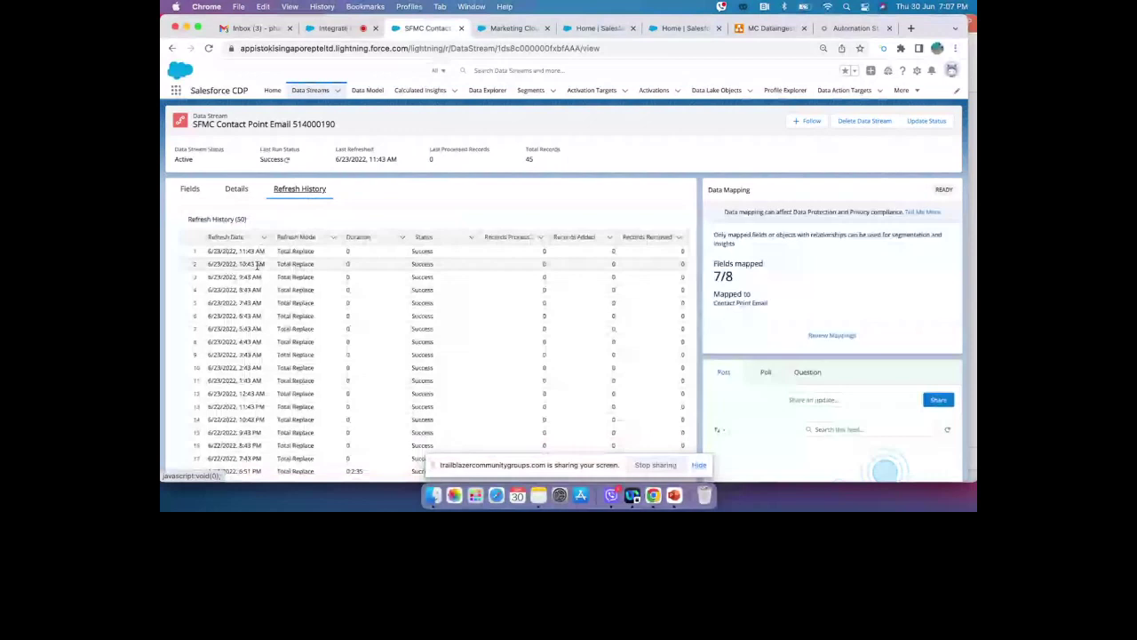
pyautogui.scroll(-15, 258, 265)
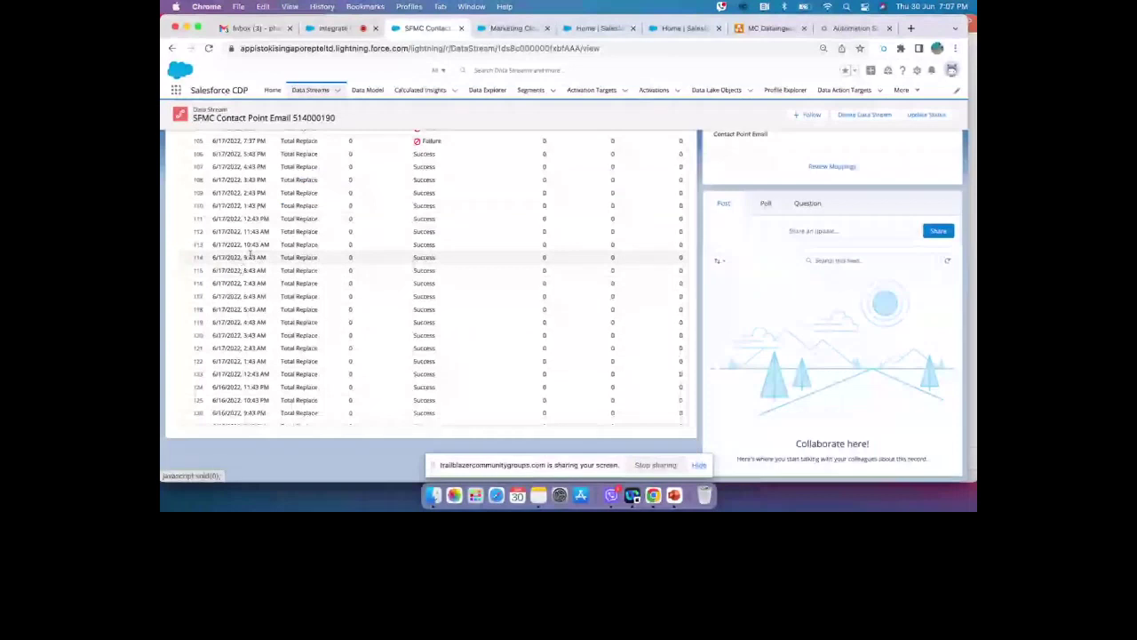
pyautogui.scroll(-3, 540, 257)
pyautogui.scroll(10, 514, 287)
pyautogui.scroll(10, 513, 287)
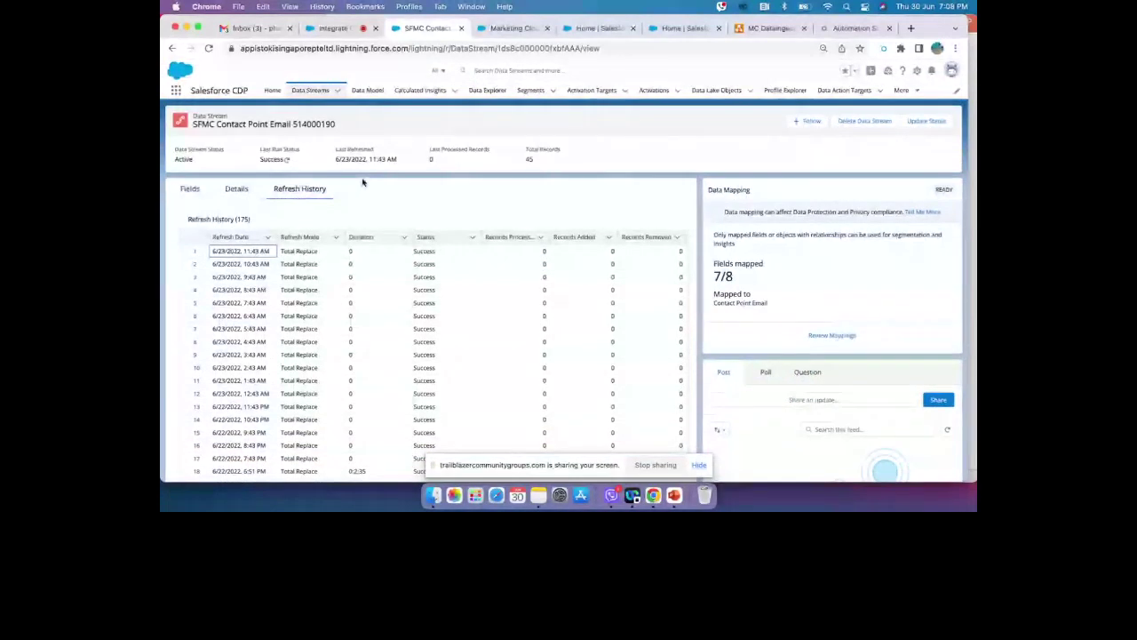
# Open the CDP-SFMC segment and review its population, activations and publish history
pyautogui.click(528, 90)
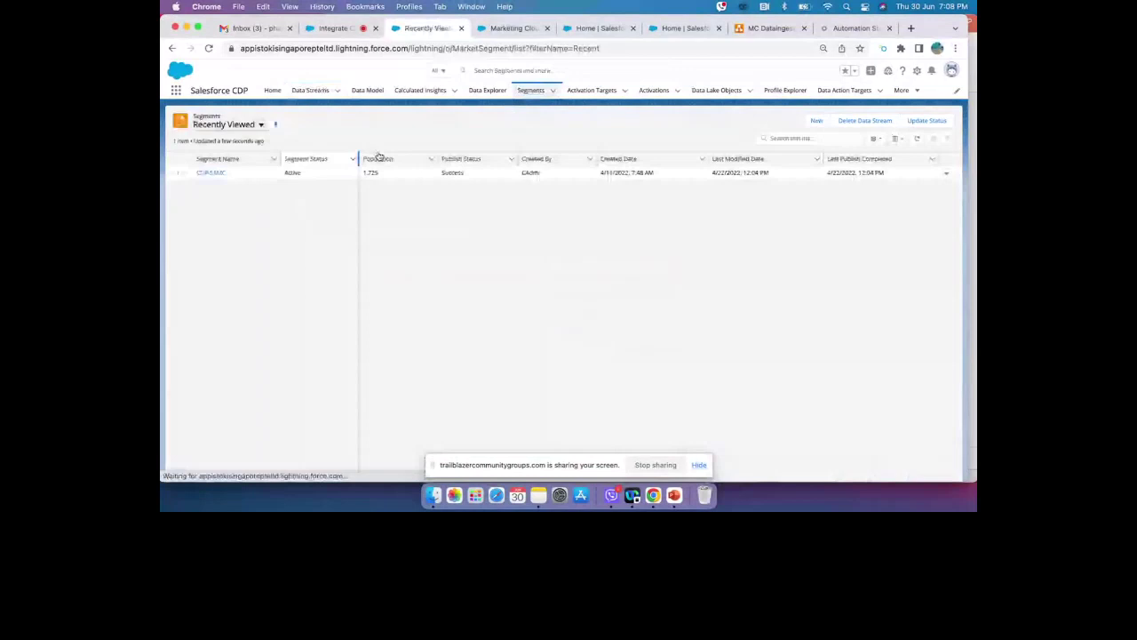
pyautogui.click(213, 173)
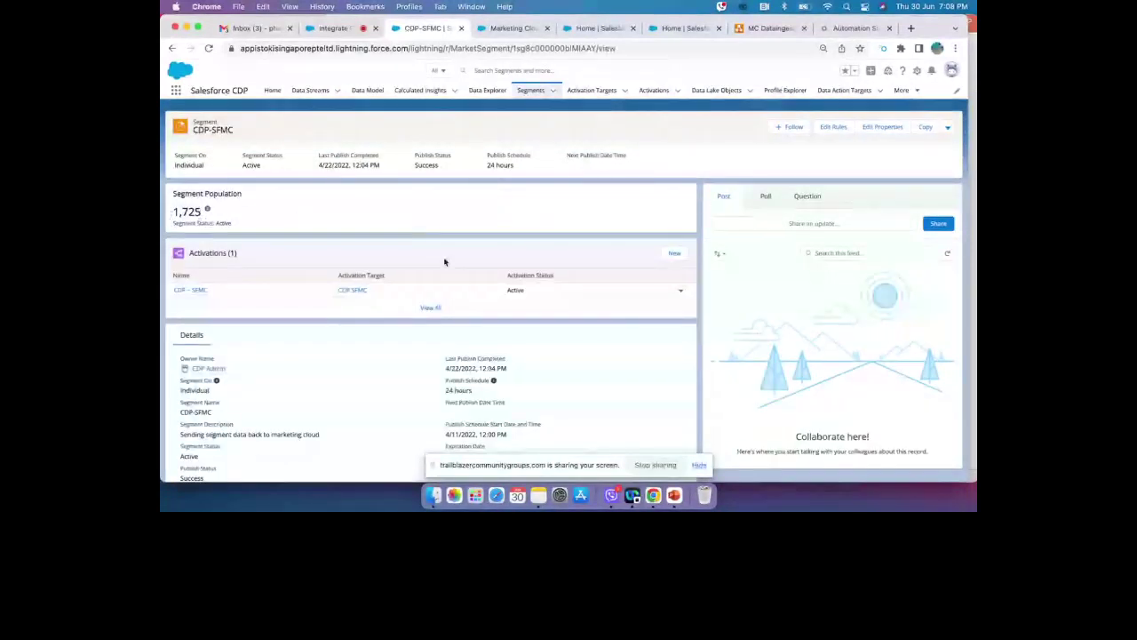
pyautogui.scroll(-10, 444, 261)
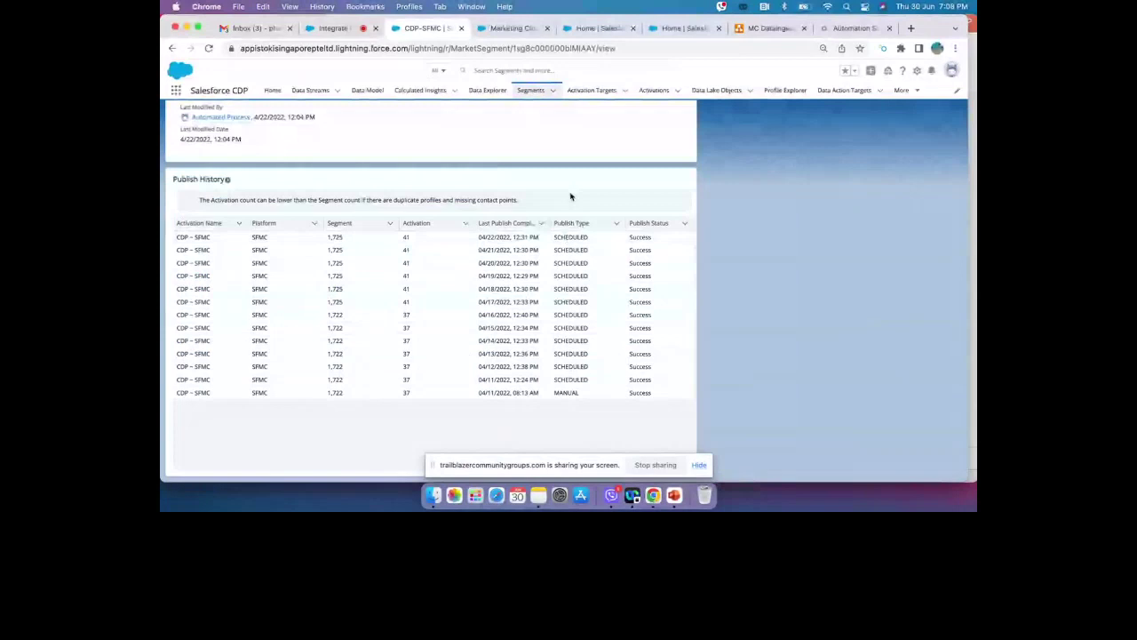
pyautogui.scroll(10, 570, 196)
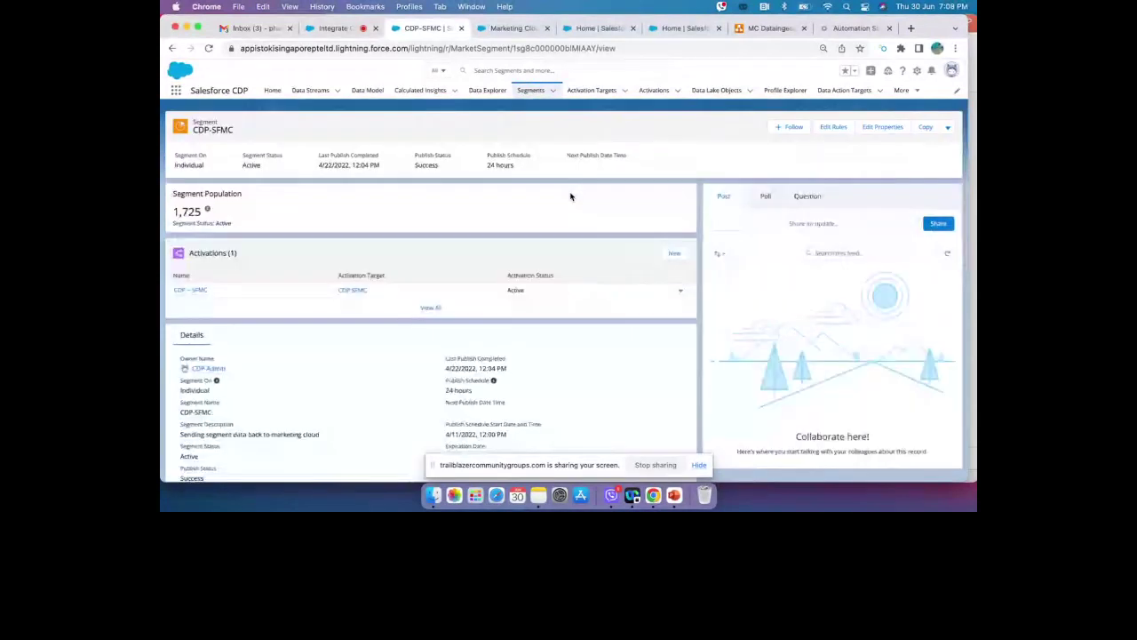
# Try adding the Individual object's Data Source attribute to the CDP-SFMC segment's rules, then return to the segment without saving
pyautogui.click(832, 127)
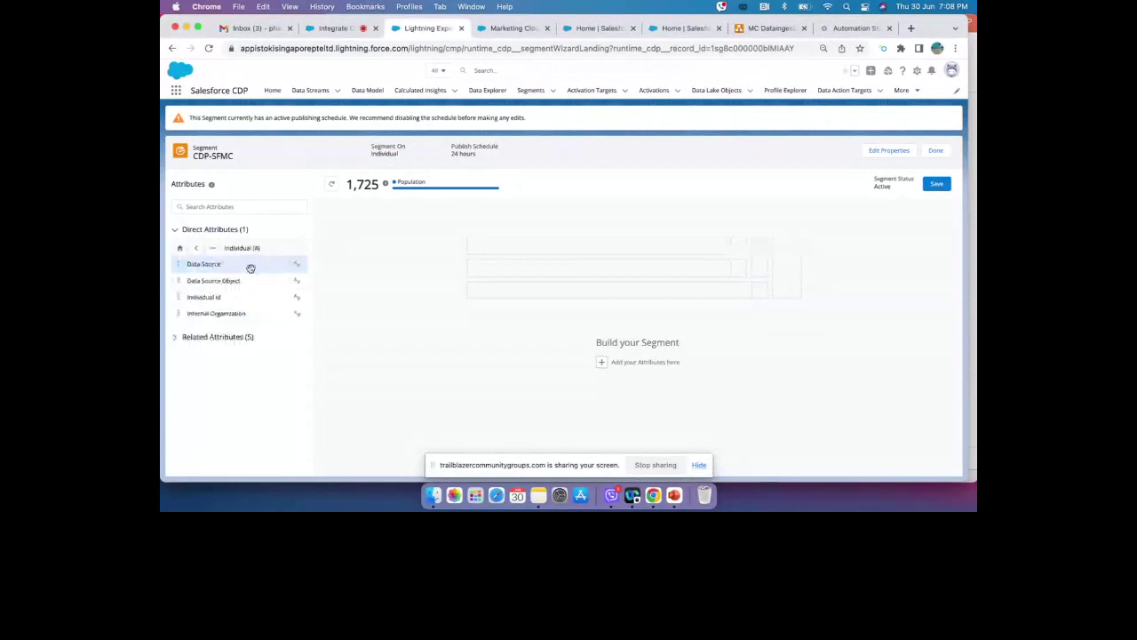
pyautogui.moveTo(250, 268); pyautogui.dragTo(450, 241)
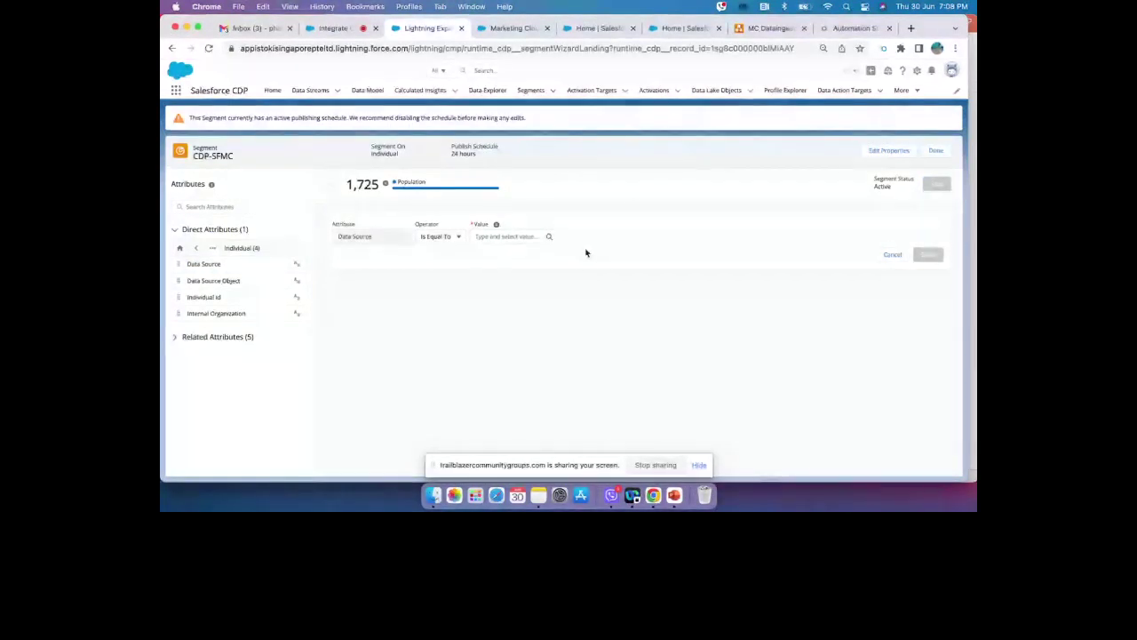
pyautogui.click(171, 48)
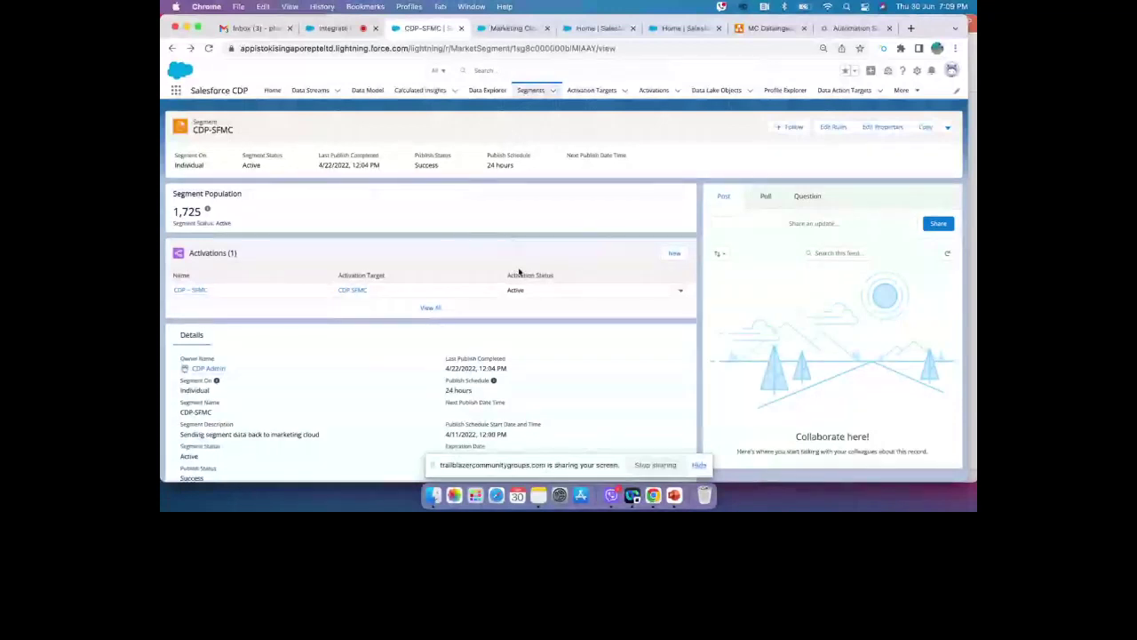
# Open the segment's CDP ~ SFMC activation and review its details and activation history
pyautogui.click(195, 292)
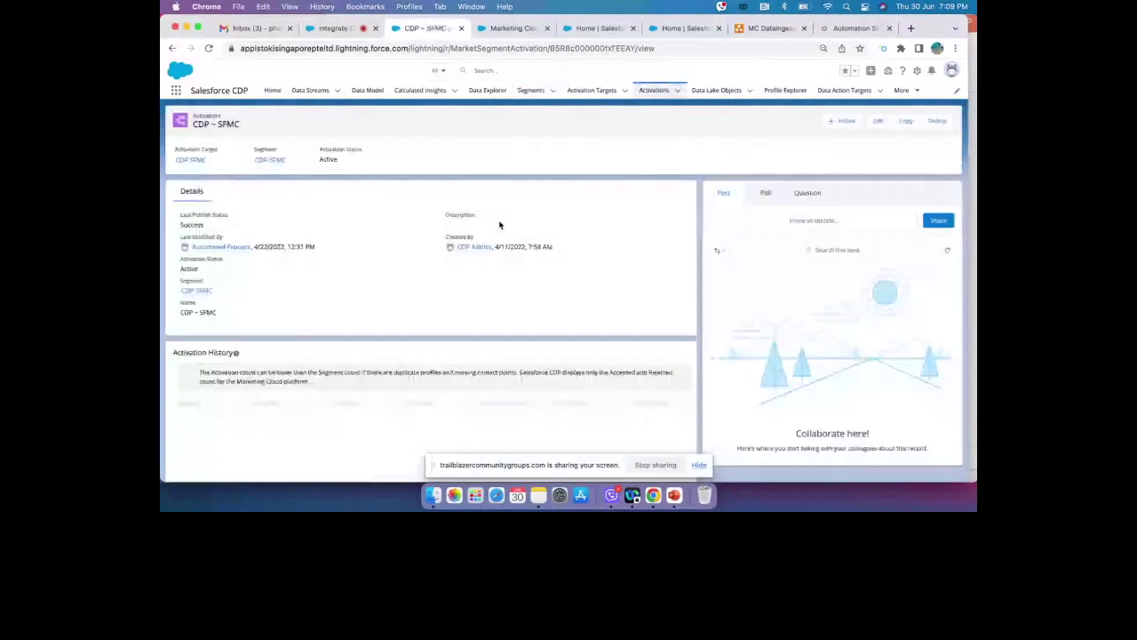
pyautogui.scroll(-2, 338, 275)
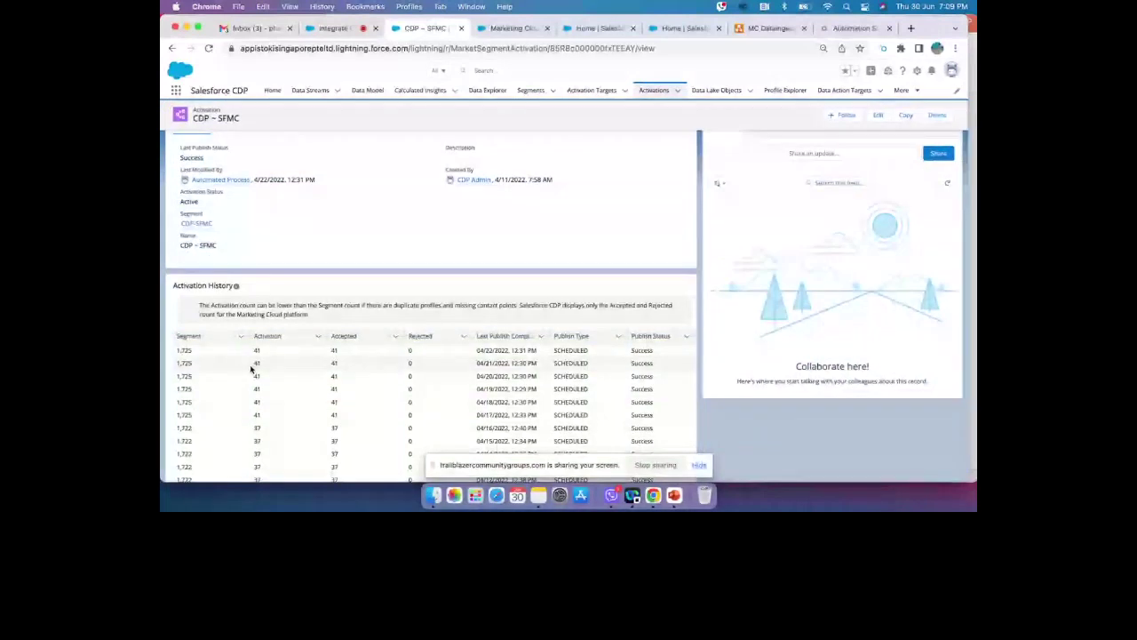
pyautogui.scroll(2, 250, 369)
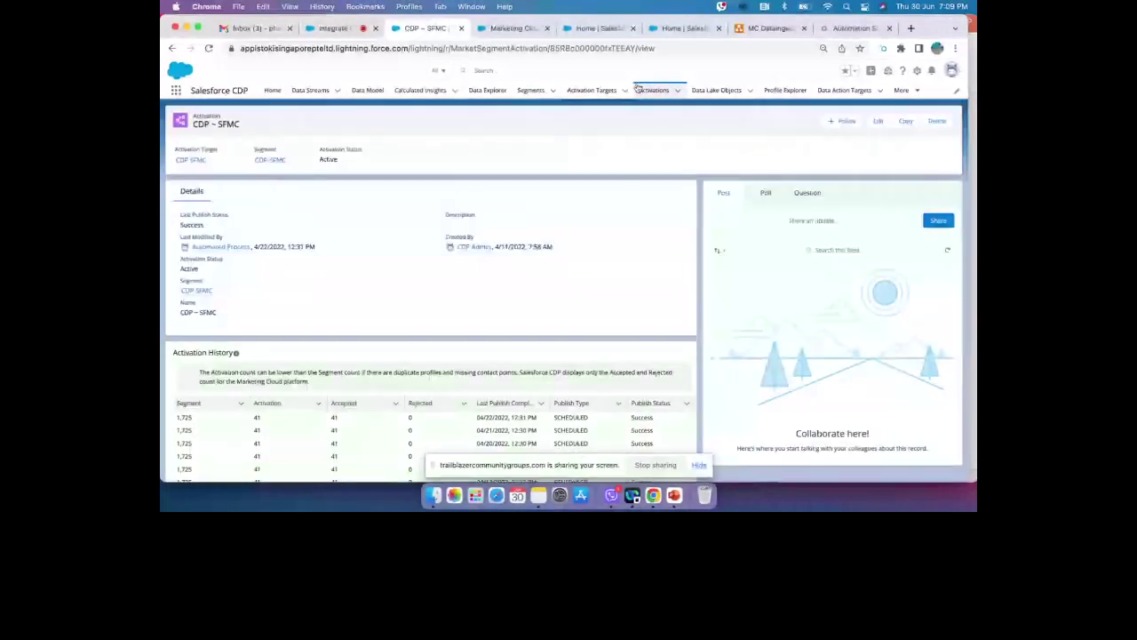
# Switch to Marketing Cloud to load Contact Builder, and return to the CDP ~ SFMC activation in Salesforce CDP
pyautogui.click(844, 28)
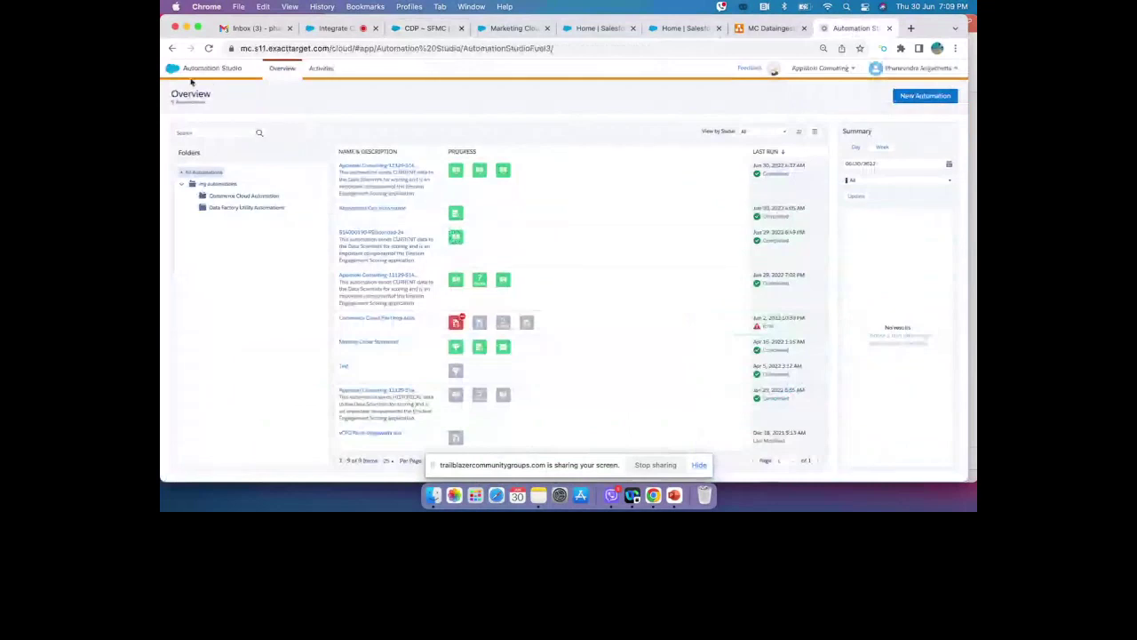
pyautogui.click(546, 152)
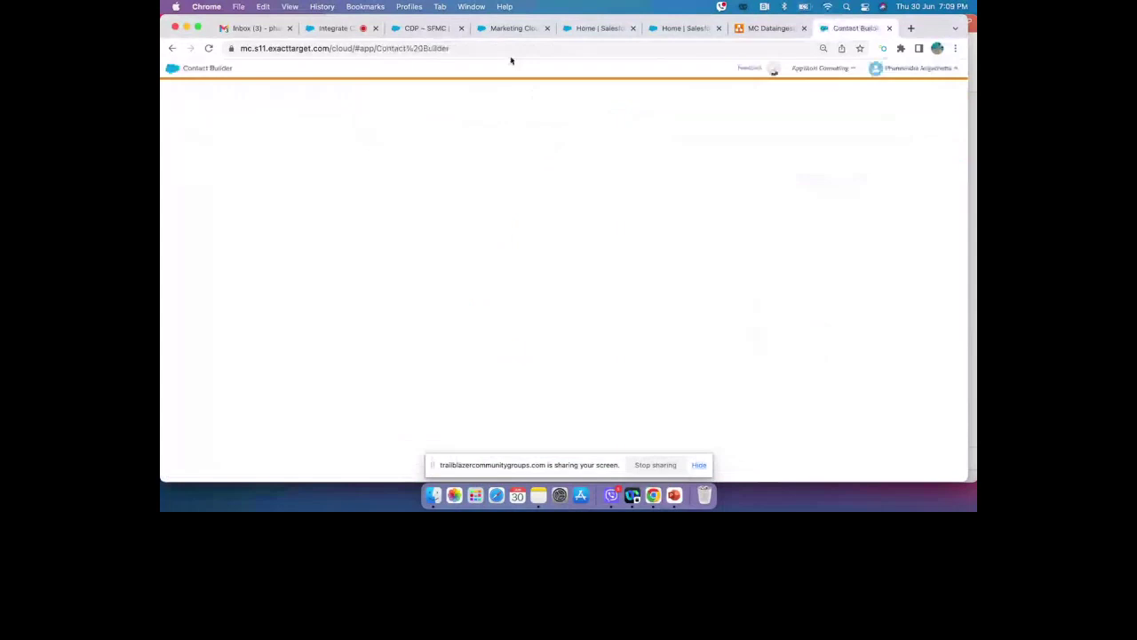
pyautogui.press('super+3')
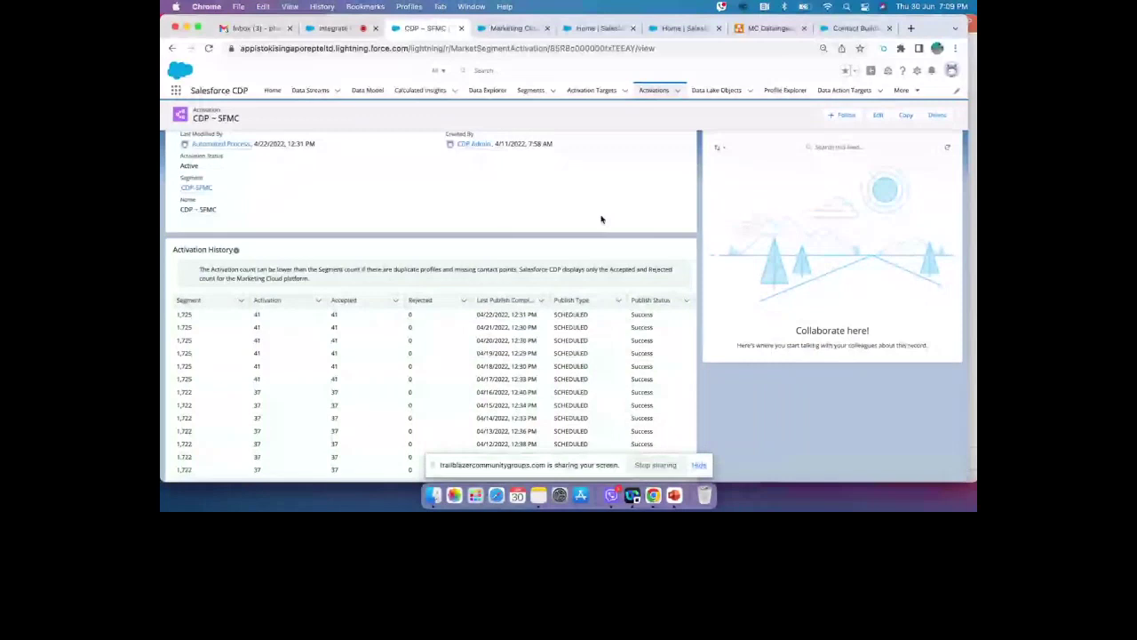
# Review the contact points, included attributes, name and schedule in the CDP ~ SFMC activation's edit wizard, and close it without saving
pyautogui.scroll(3, 600, 219)
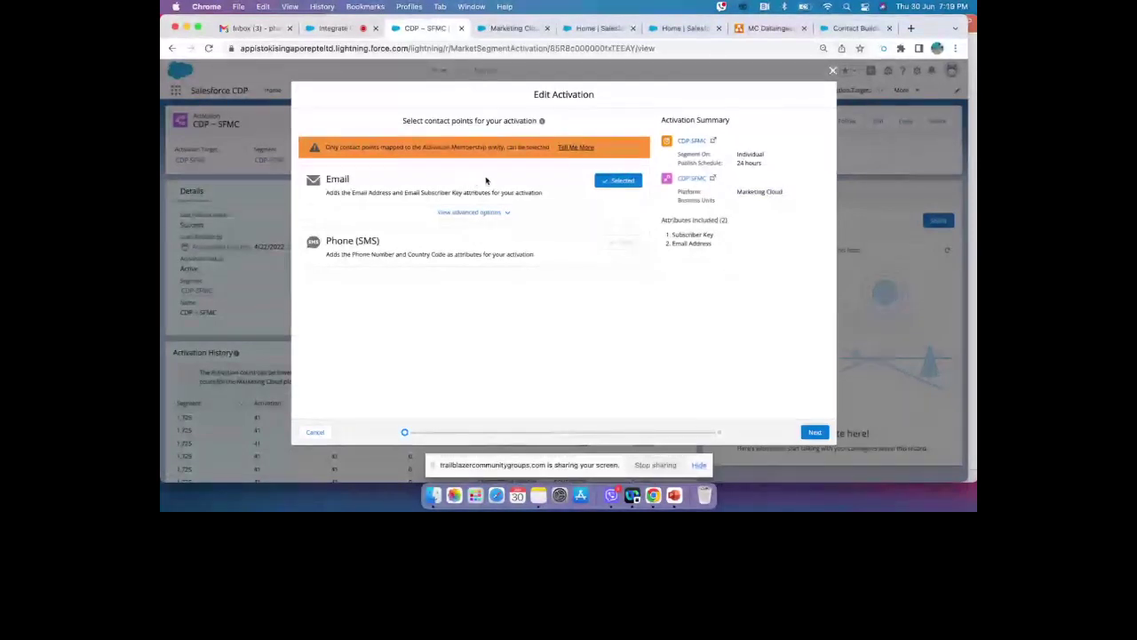
pyautogui.click(814, 431)
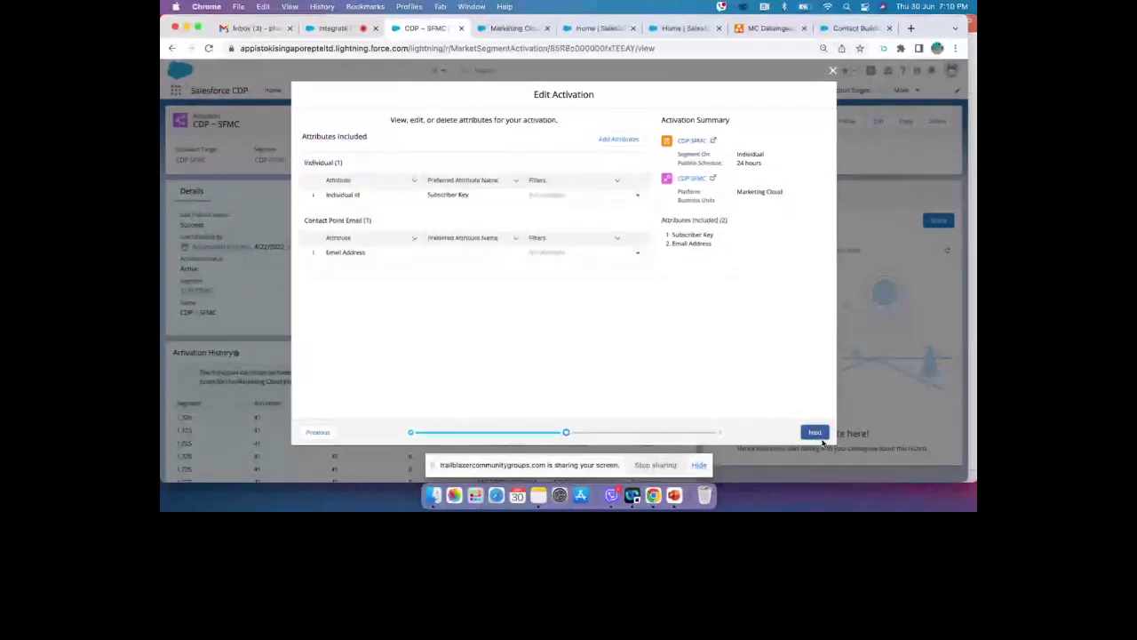
pyautogui.click(819, 435)
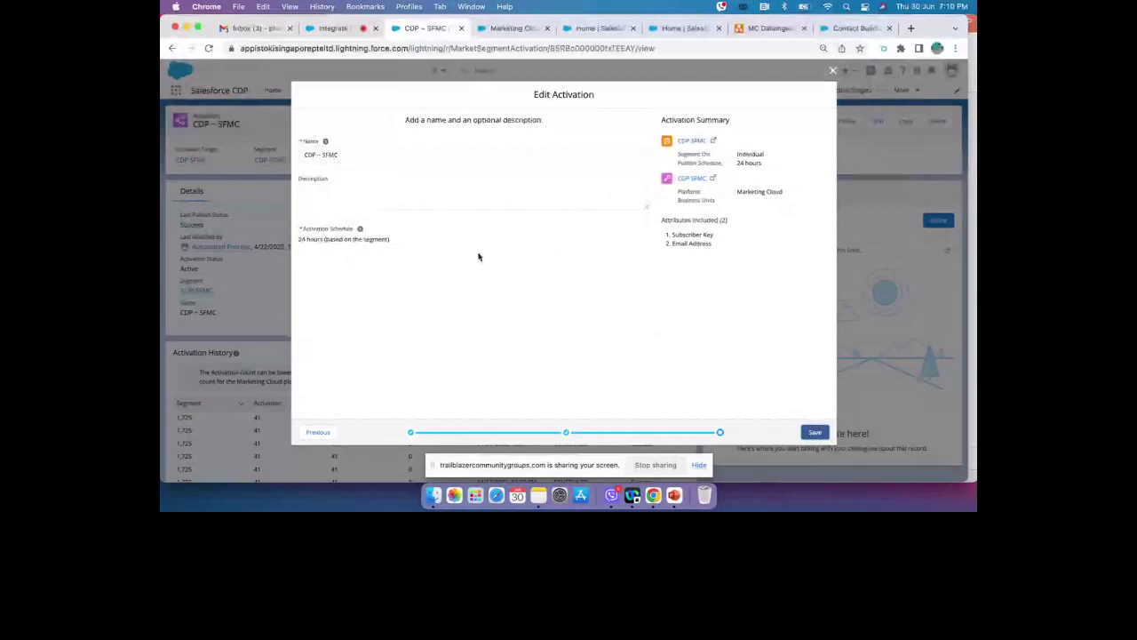
pyautogui.click(833, 72)
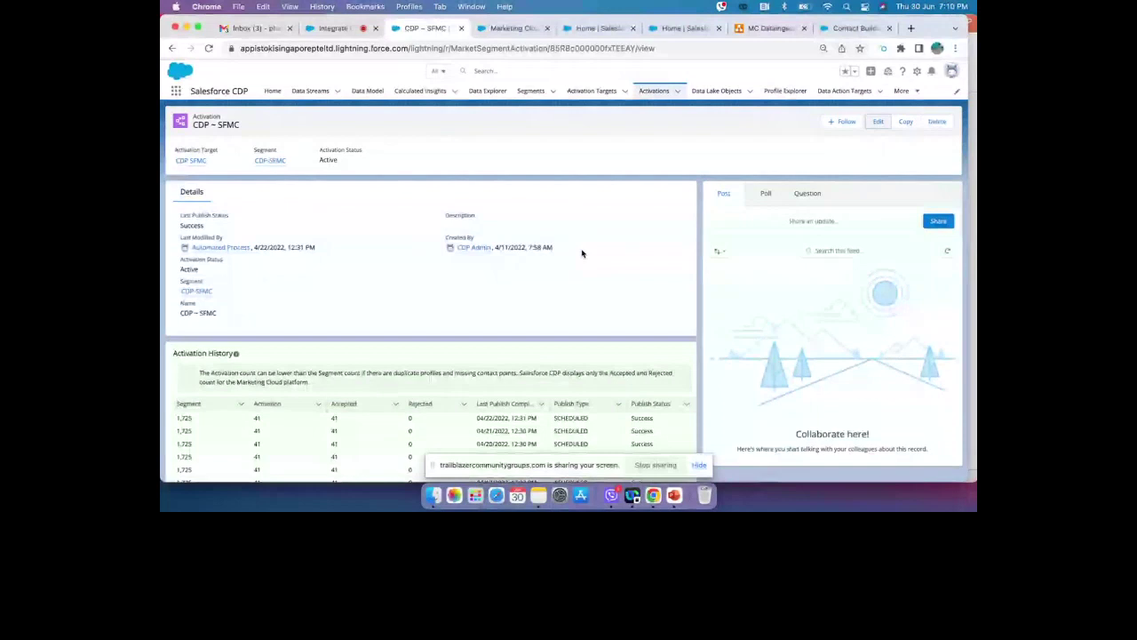
pyautogui.hotkey('ctrl', 'shift', 'Tab')
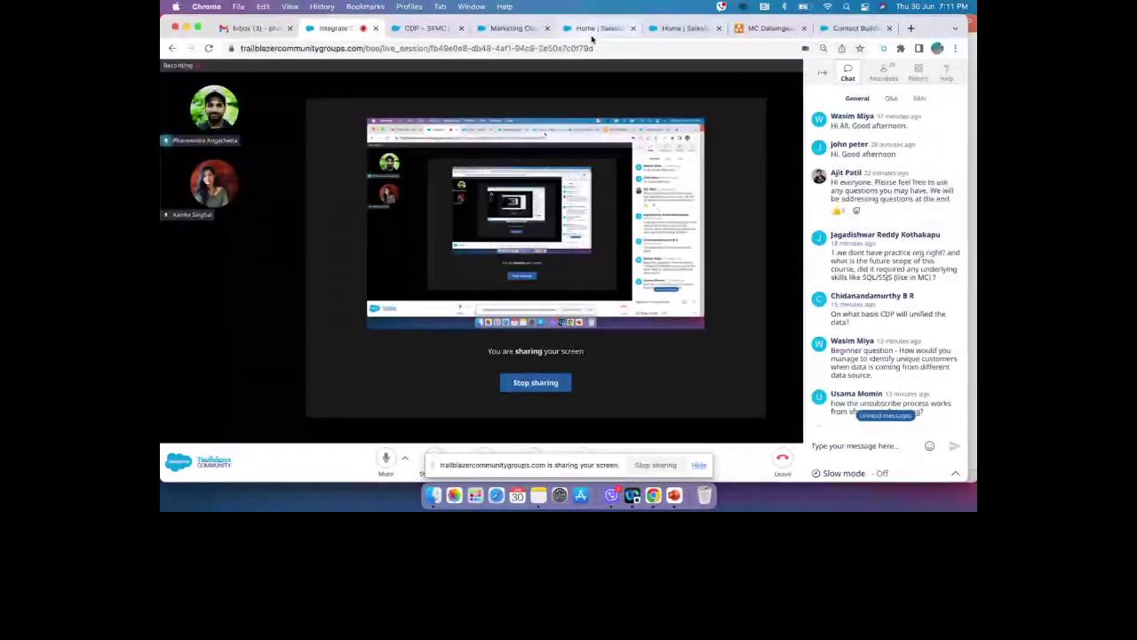
pyautogui.click(424, 28)
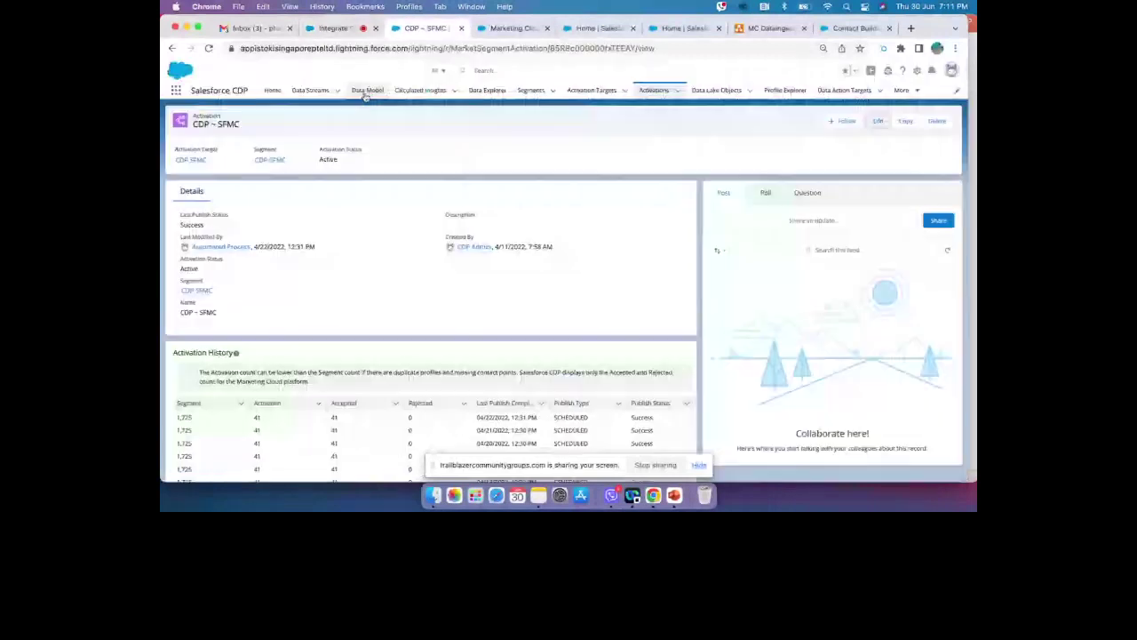
pyautogui.click(530, 90)
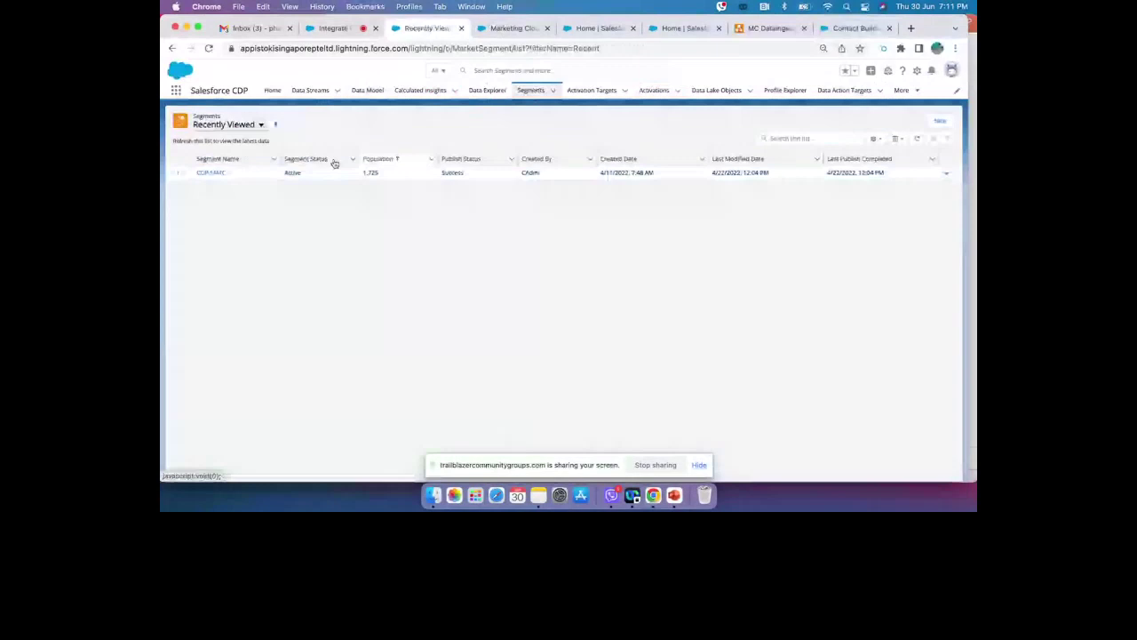
# Open the Contact Point Email object in the data model, examine its field definitions, and close the editor without saving
pyautogui.click(364, 92)
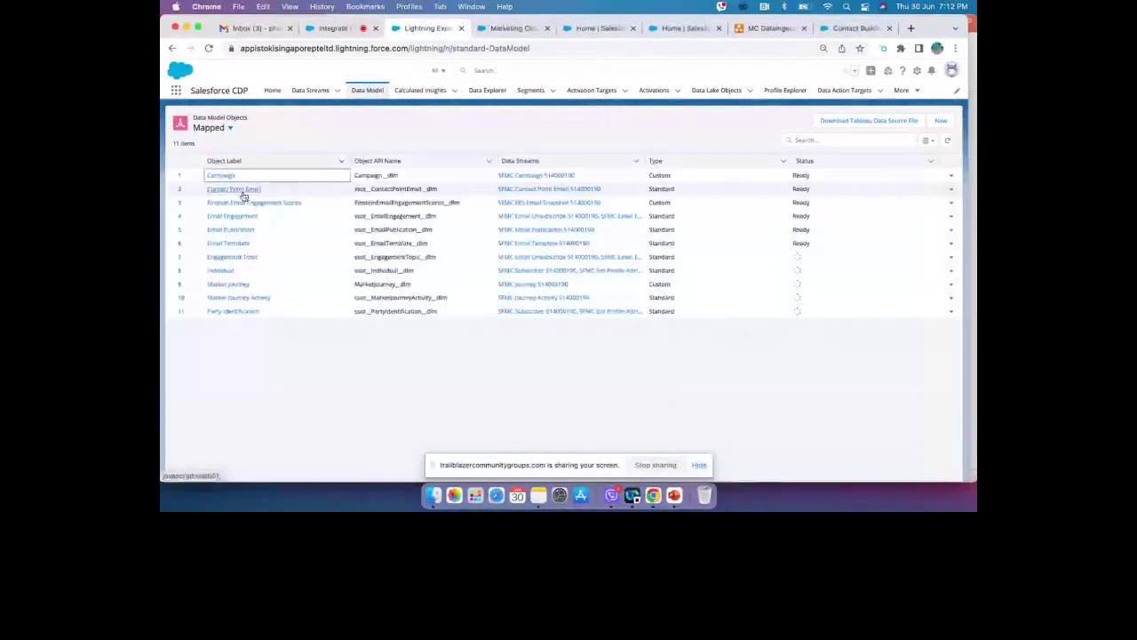
pyautogui.click(242, 191)
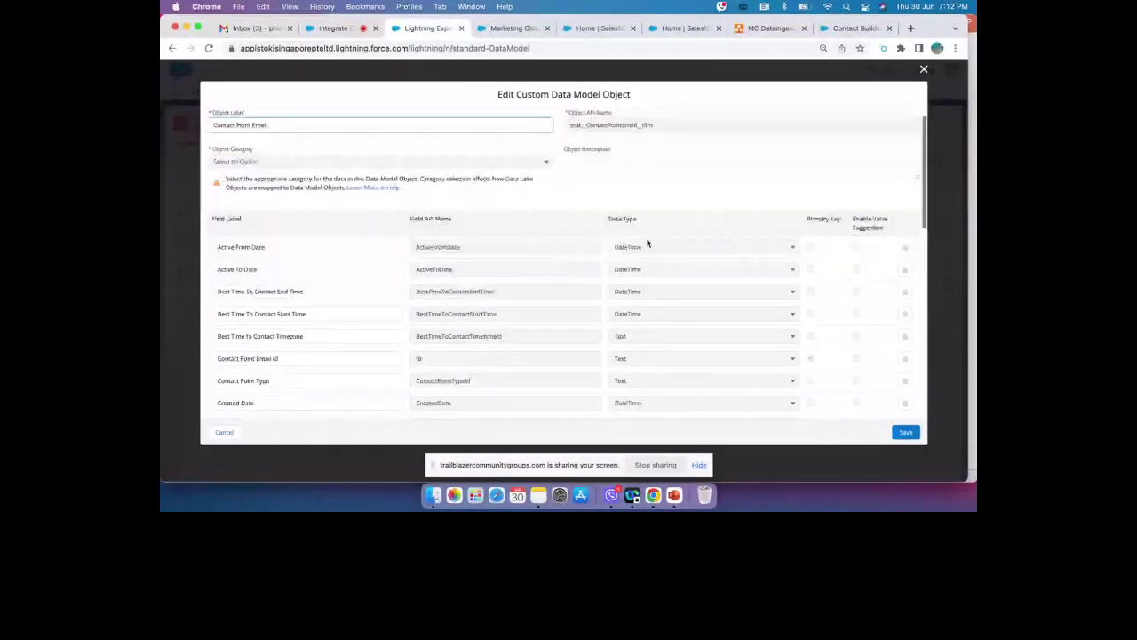
pyautogui.scroll(-2, 647, 244)
pyautogui.scroll(3, 646, 243)
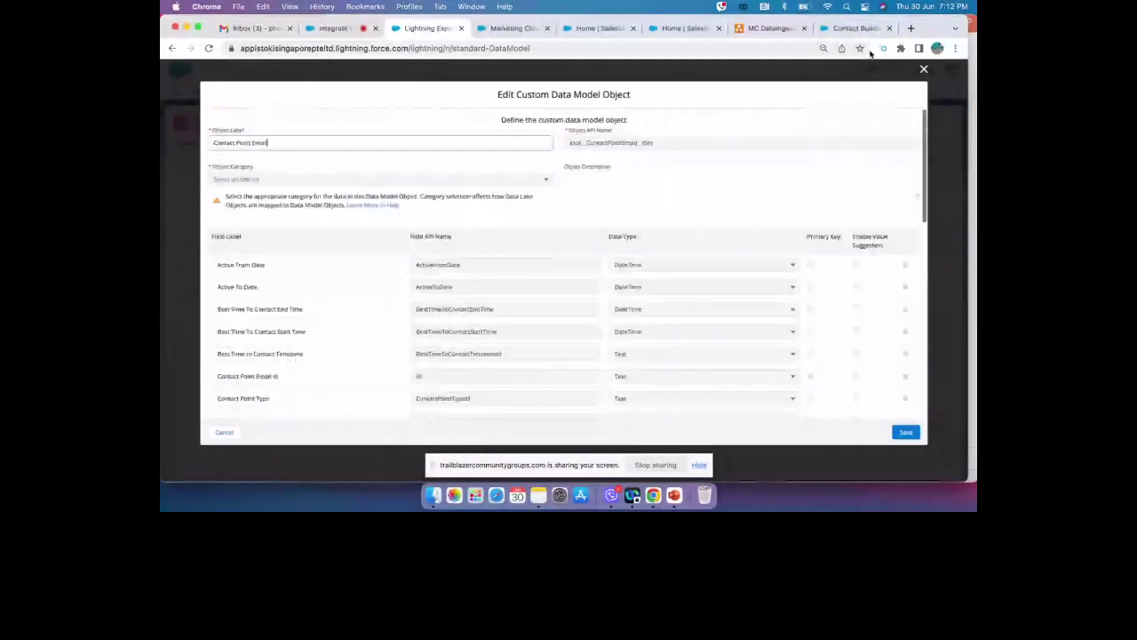
pyautogui.click(924, 70)
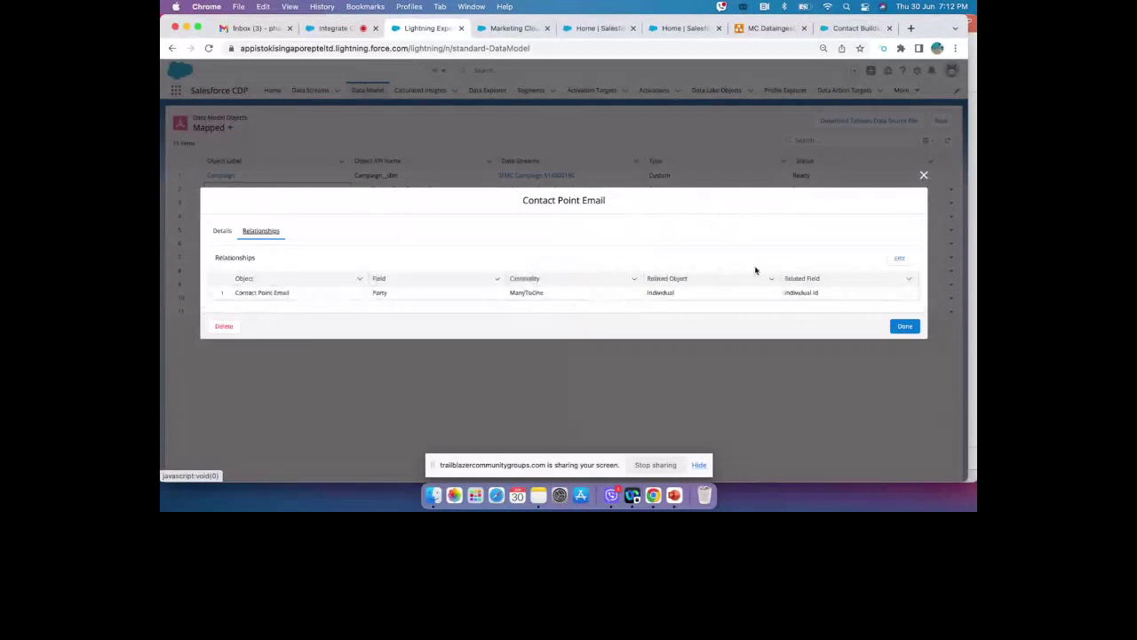
# Inspect the Contact Point Email object's relationships in the relationship editor, and close the object without changing them
pyautogui.click(899, 257)
pyautogui.click(815, 337)
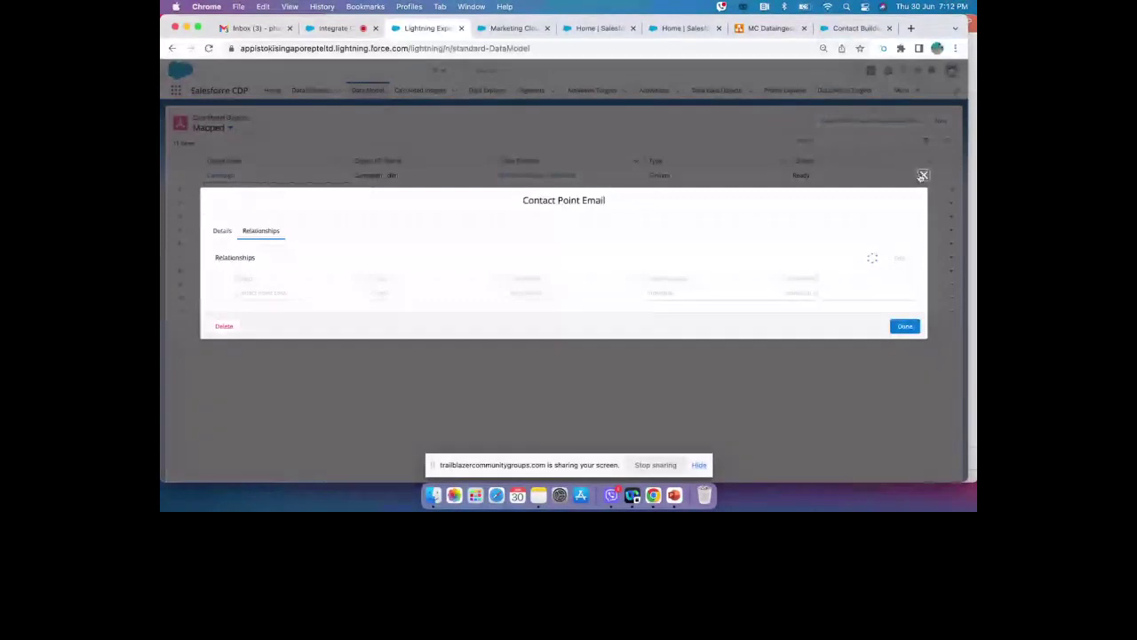
pyautogui.click(922, 174)
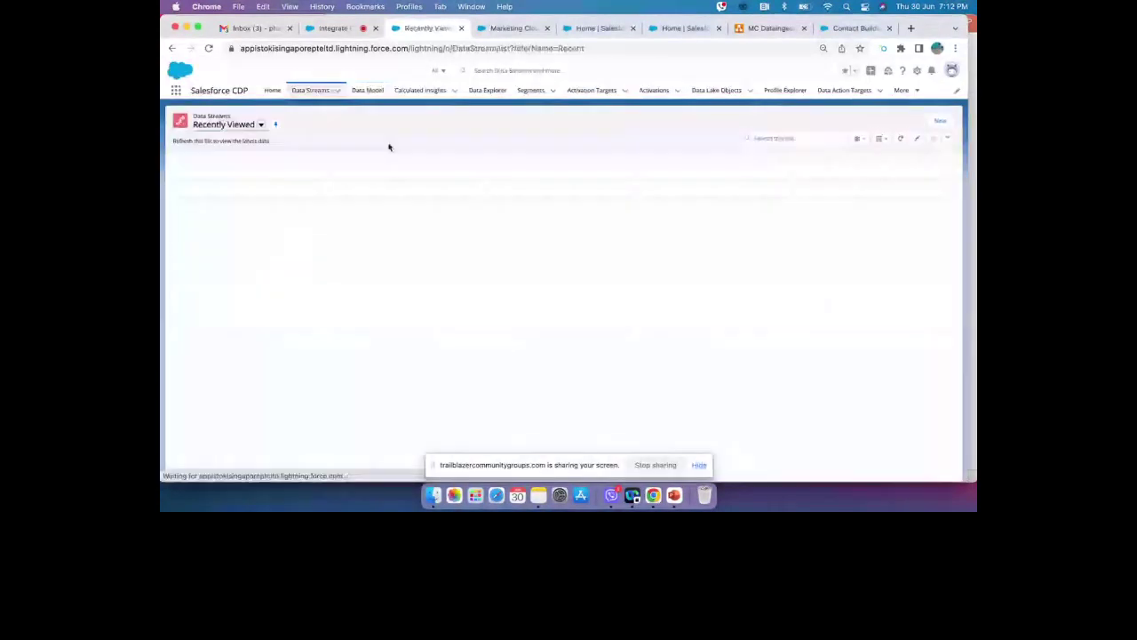
# Open the field mappings between the SFMC Contact Point Email data stream and the Contact Point Email data model object
pyautogui.click(418, 195)
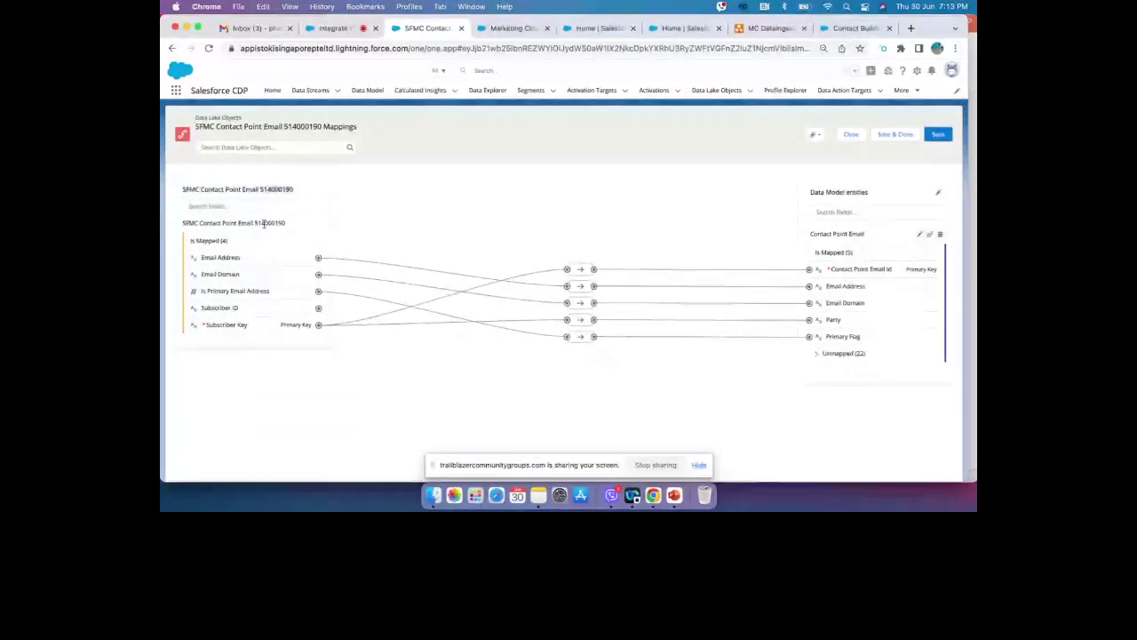
# Review the field mappings between SFMC Contact Point Email and the Contact Point Email entity, and expand the entity's unmapped fields
pyautogui.scroll(-1, 305, 302)
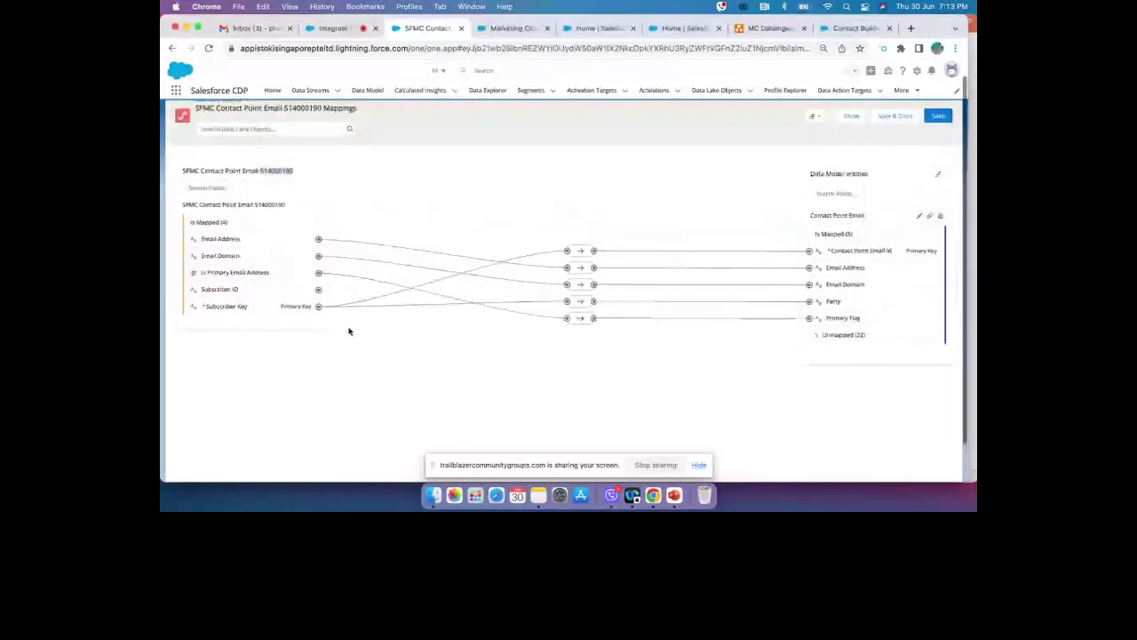
pyautogui.scroll(1, 349, 331)
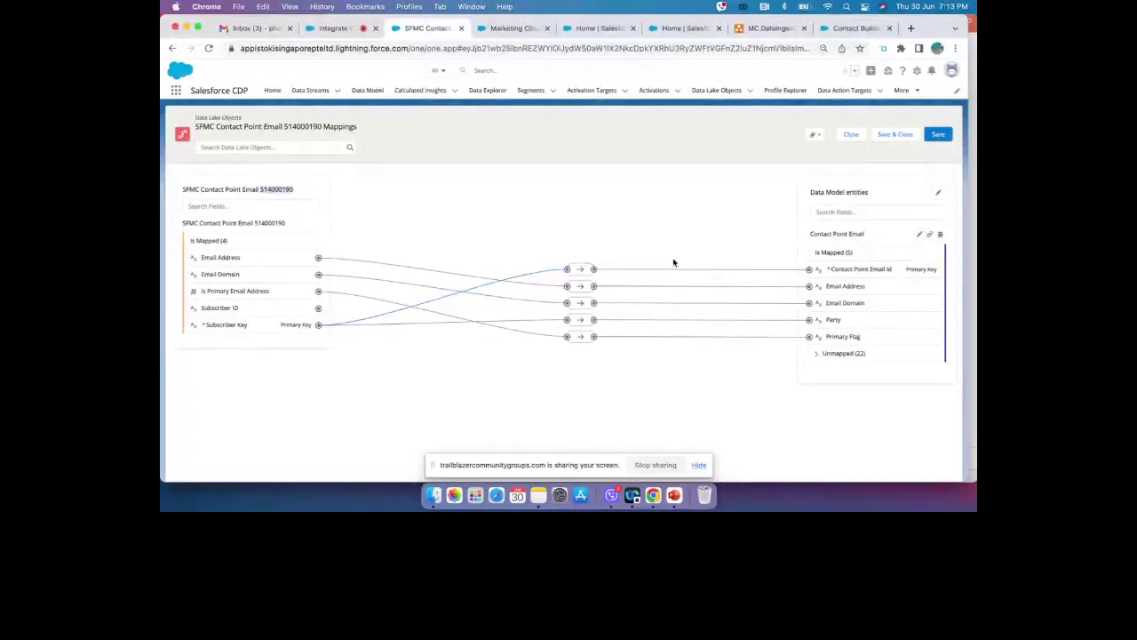
pyautogui.click(821, 355)
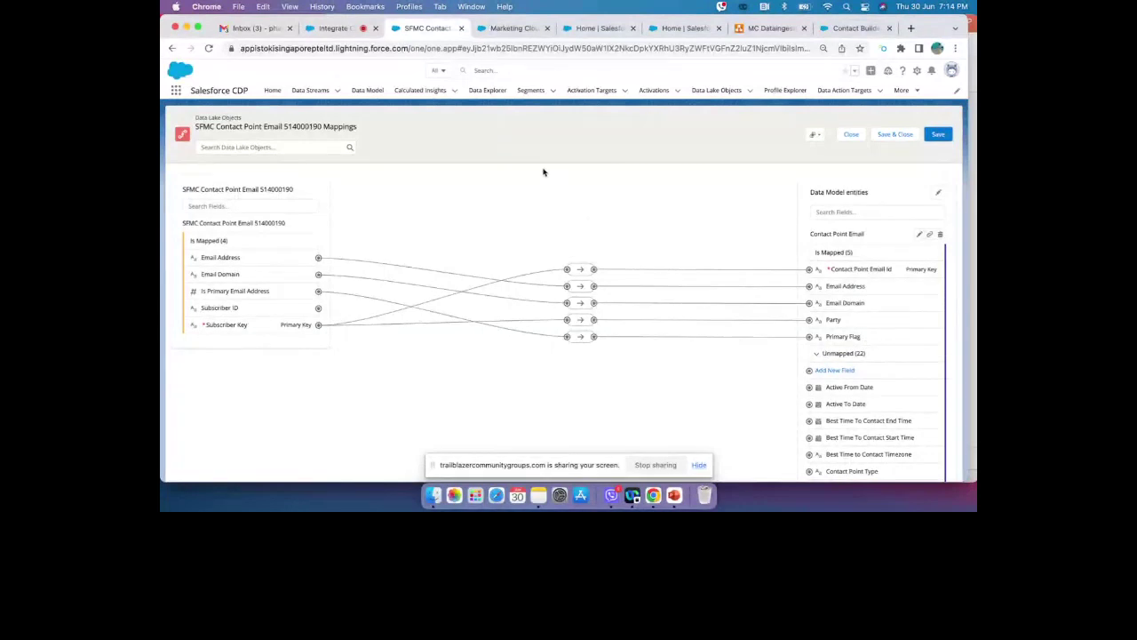
# Open the CDP-SFMC segment's rules for editing and browse the Email Engagement attributes among its related attributes
pyautogui.click(530, 90)
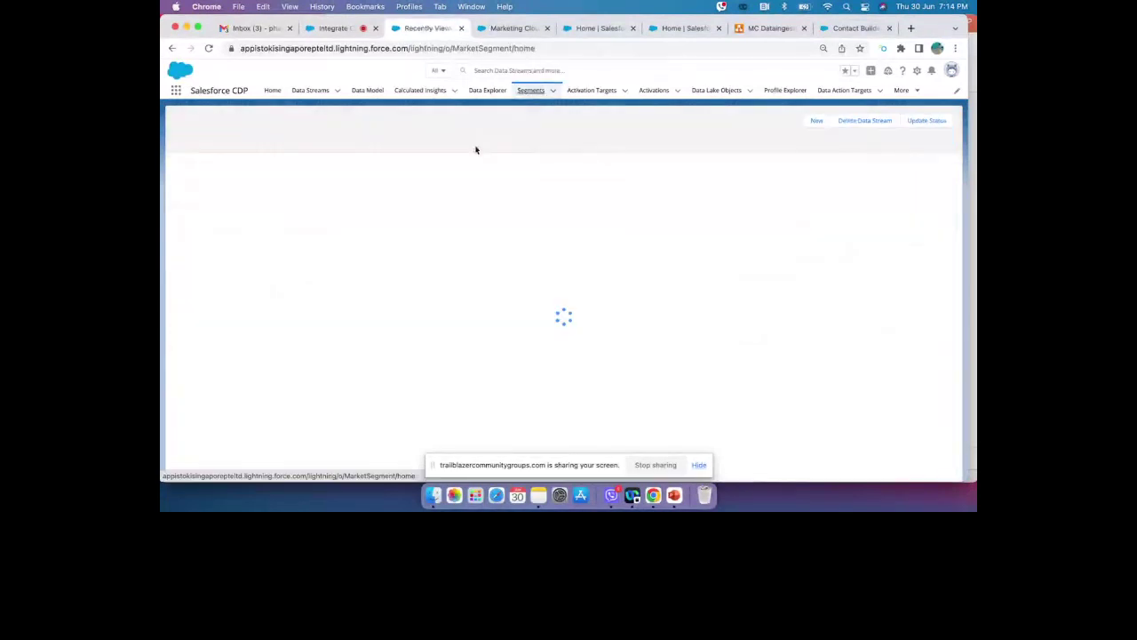
pyautogui.click(211, 173)
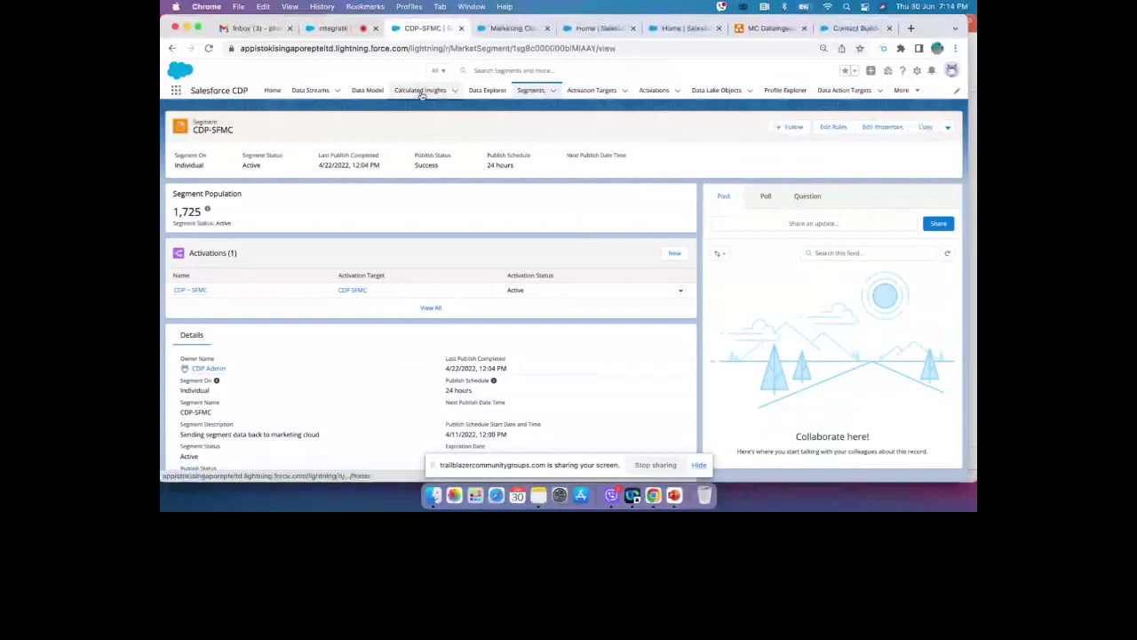
pyautogui.click(833, 126)
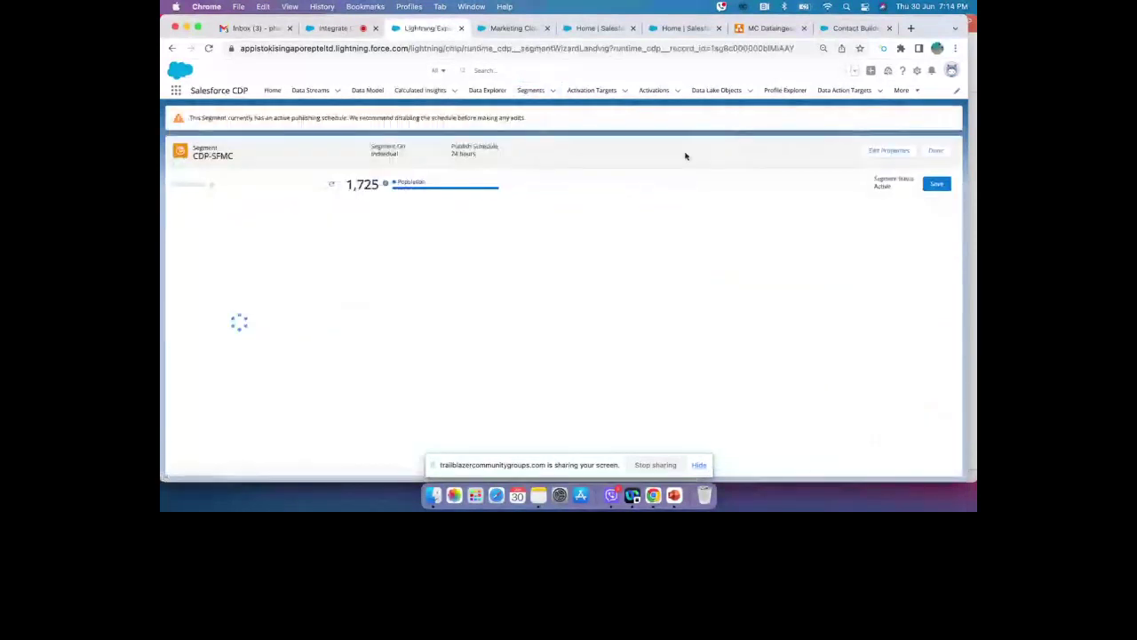
pyautogui.click(218, 250)
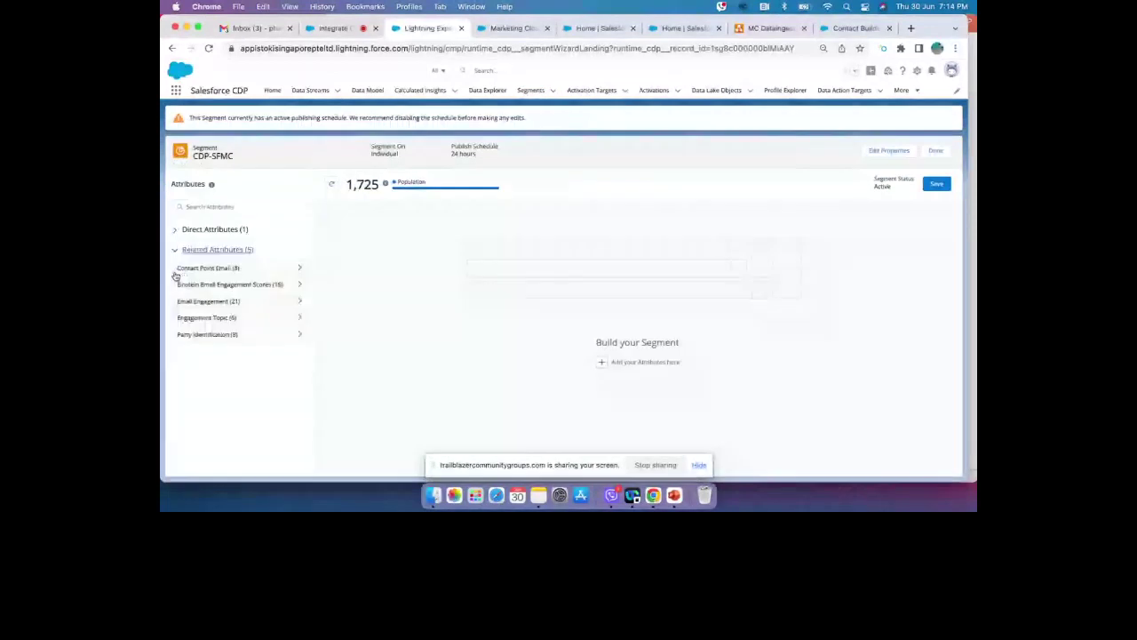
pyautogui.click(238, 300)
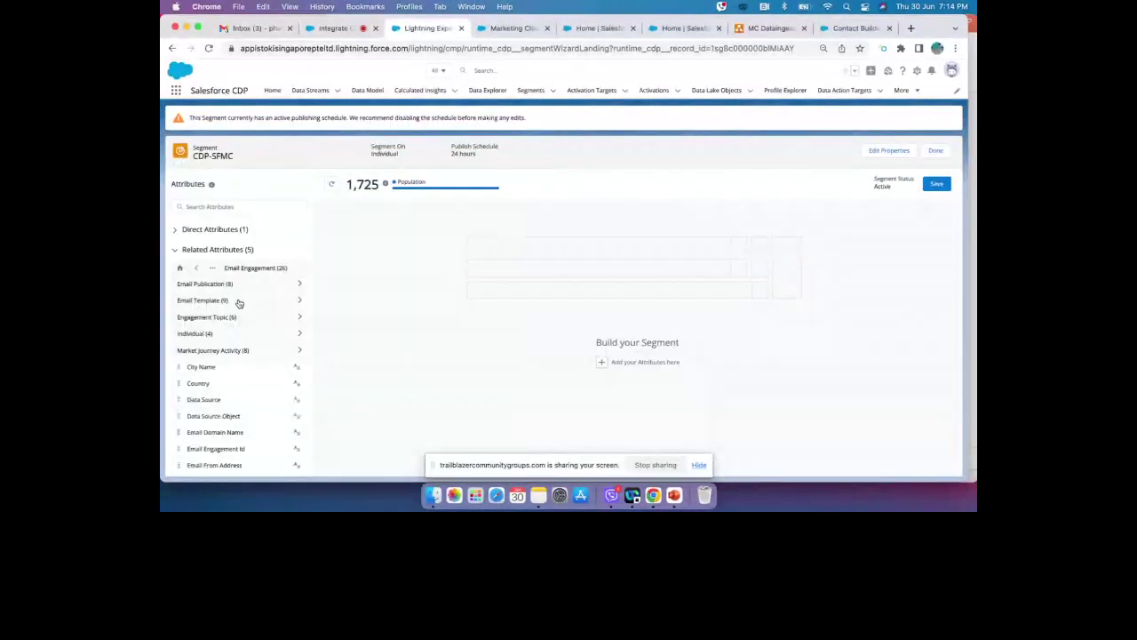
# Try building an Email Engagement rule in the segment from the City Name and Country attributes, combined with OR
pyautogui.moveTo(226, 367); pyautogui.dragTo(571, 237)
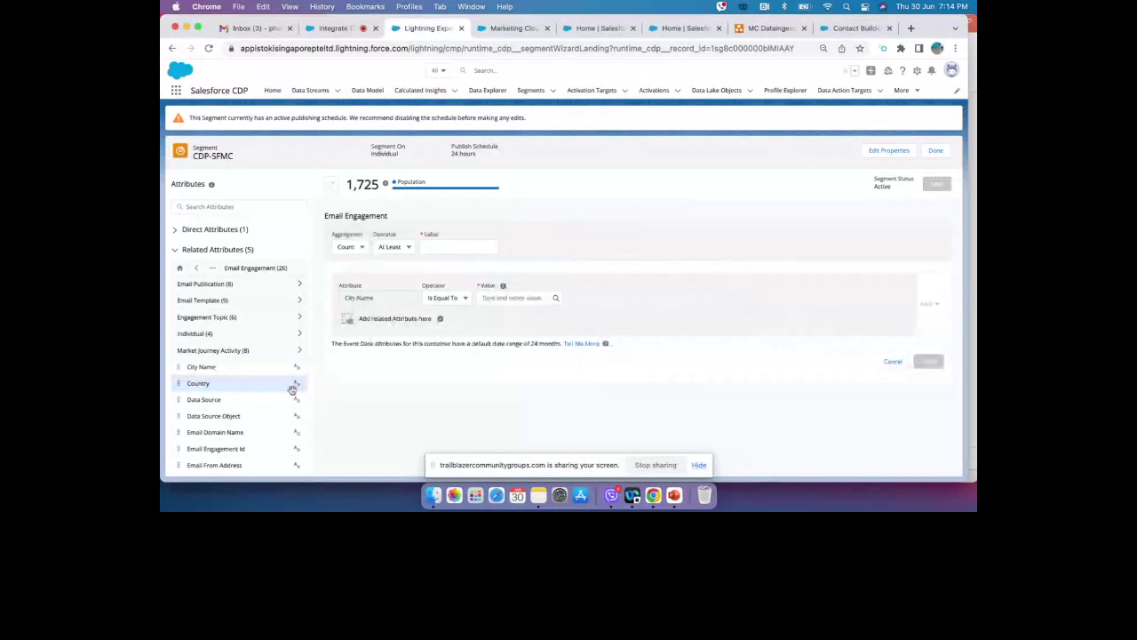
pyautogui.moveTo(292, 389); pyautogui.dragTo(940, 321)
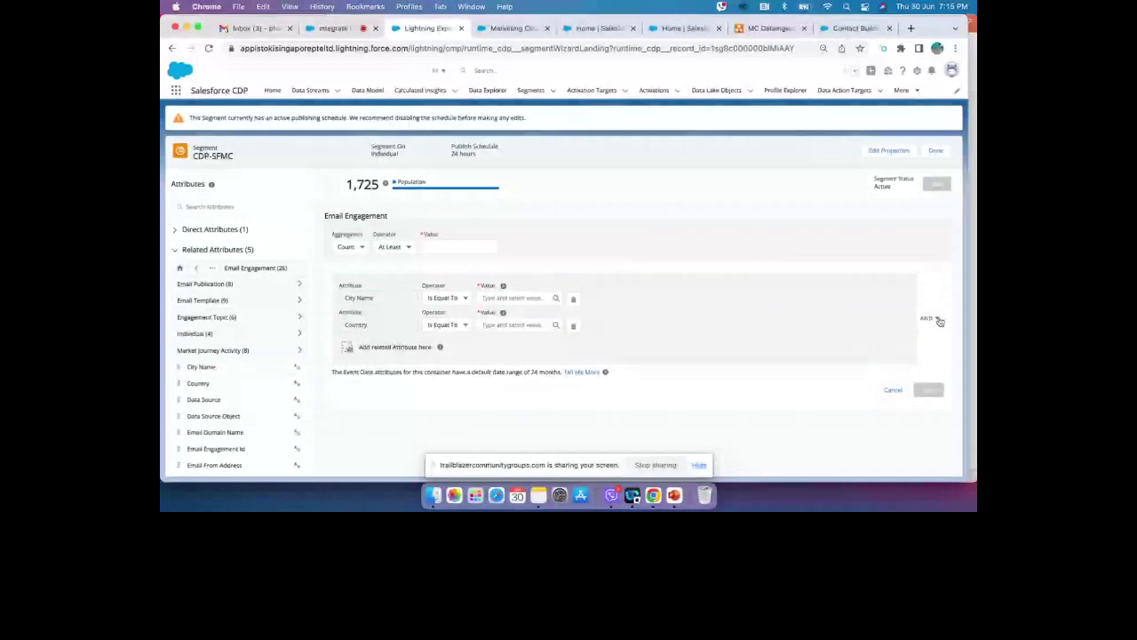
pyautogui.click(940, 320)
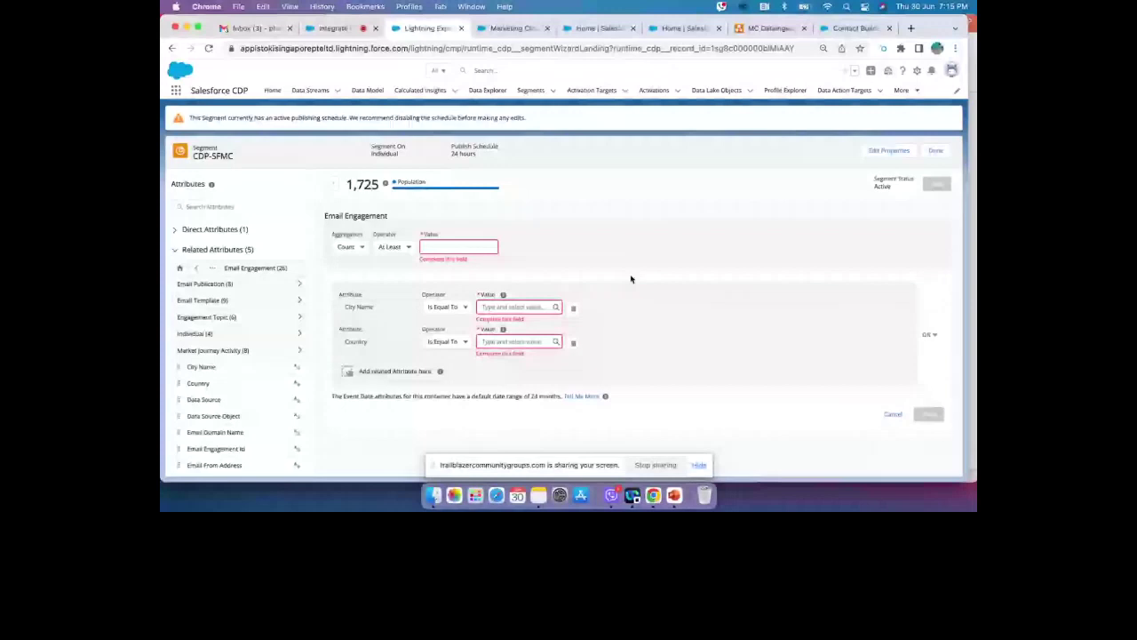
pyautogui.click(539, 308)
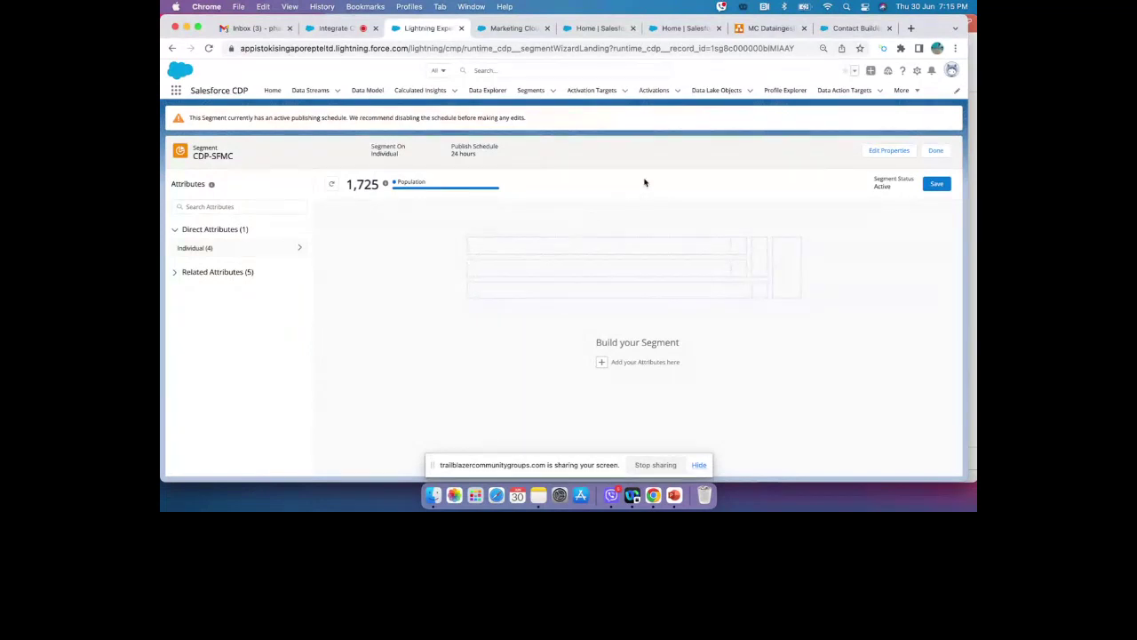
# List all data lake objects and open the SFMC Email Engagement Send object to view its fields and mapping summary
pyautogui.click(716, 90)
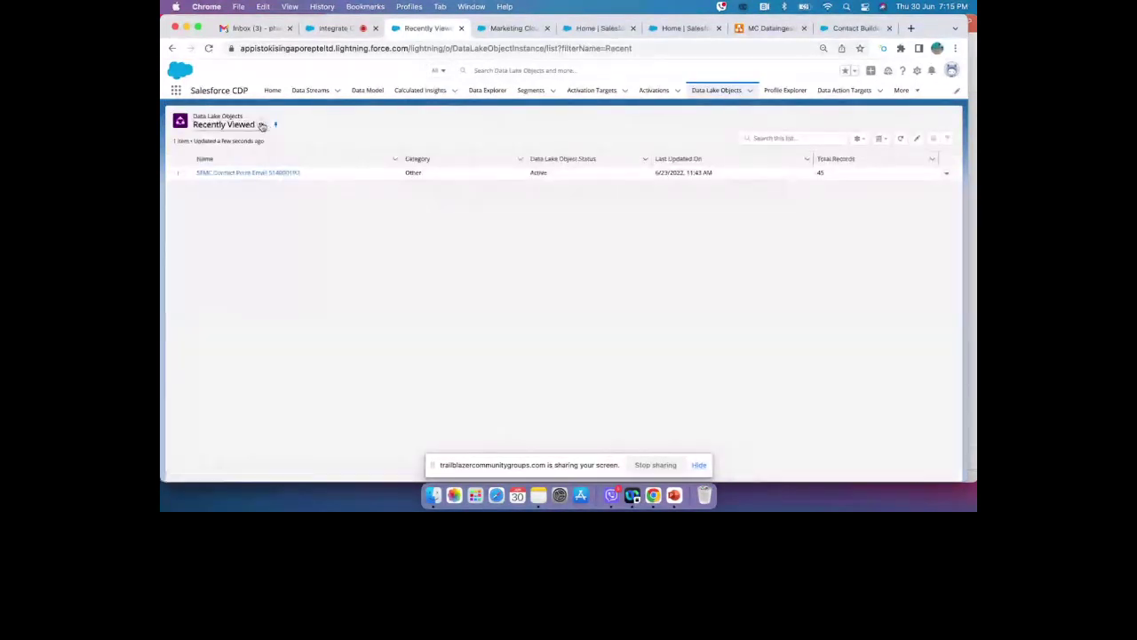
pyautogui.click(260, 124)
pyautogui.click(242, 155)
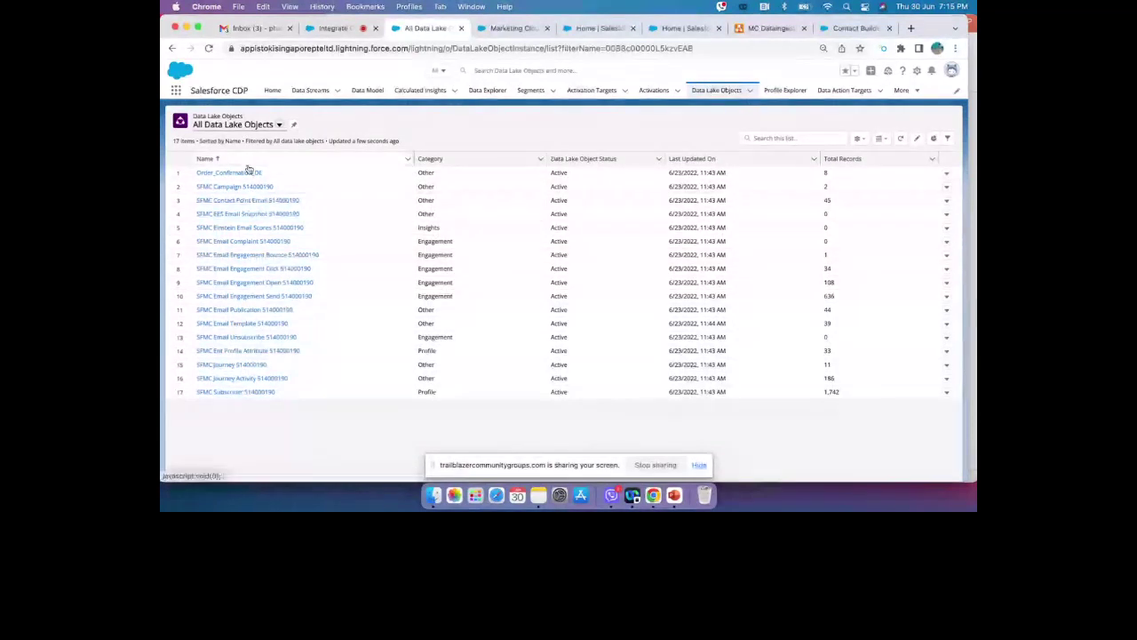
pyautogui.click(266, 300)
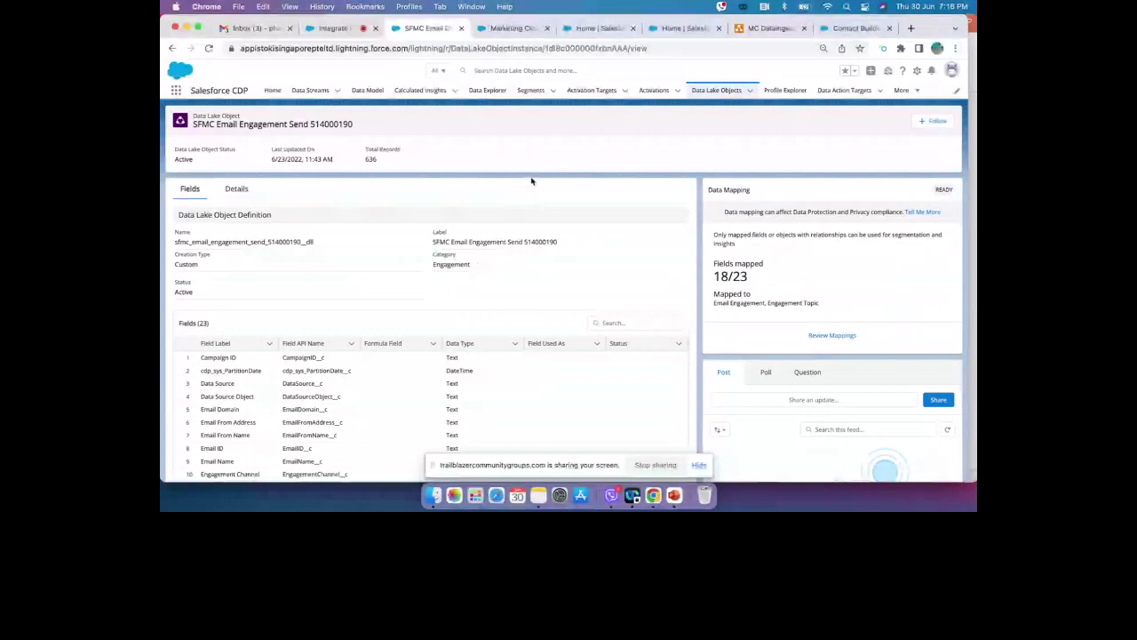
# Switch to the Trailblazer Community live session and read through the attendees' questions in the general chat
pyautogui.hotkey('ctrl', 'shift', 'Tab')
pyautogui.scroll(-3, 935, 271)
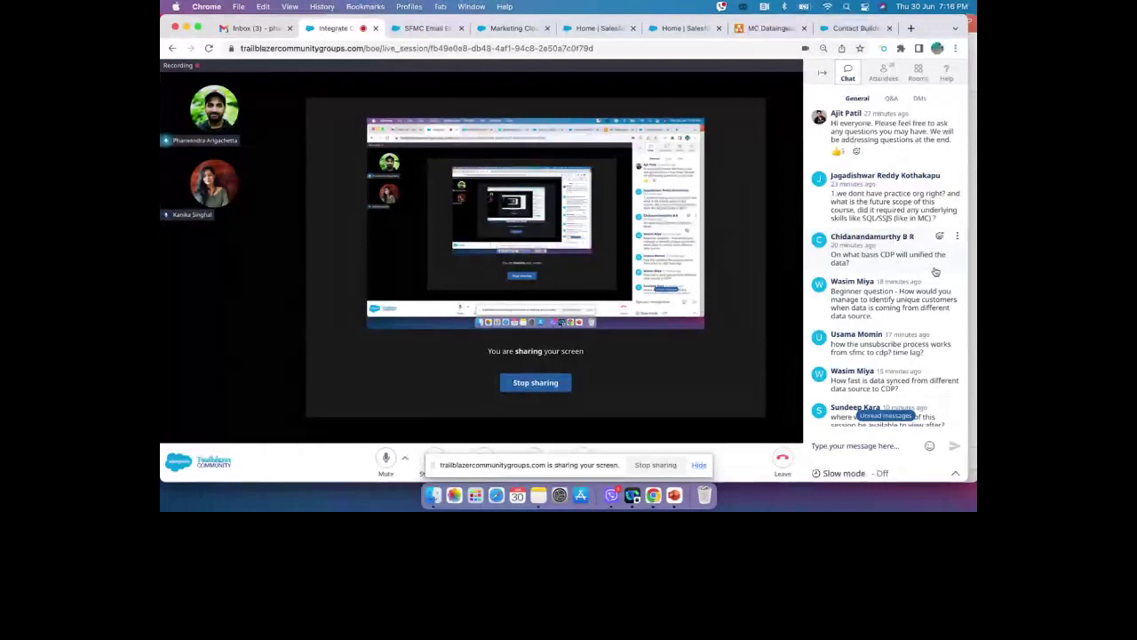
pyautogui.scroll(-2, 933, 284)
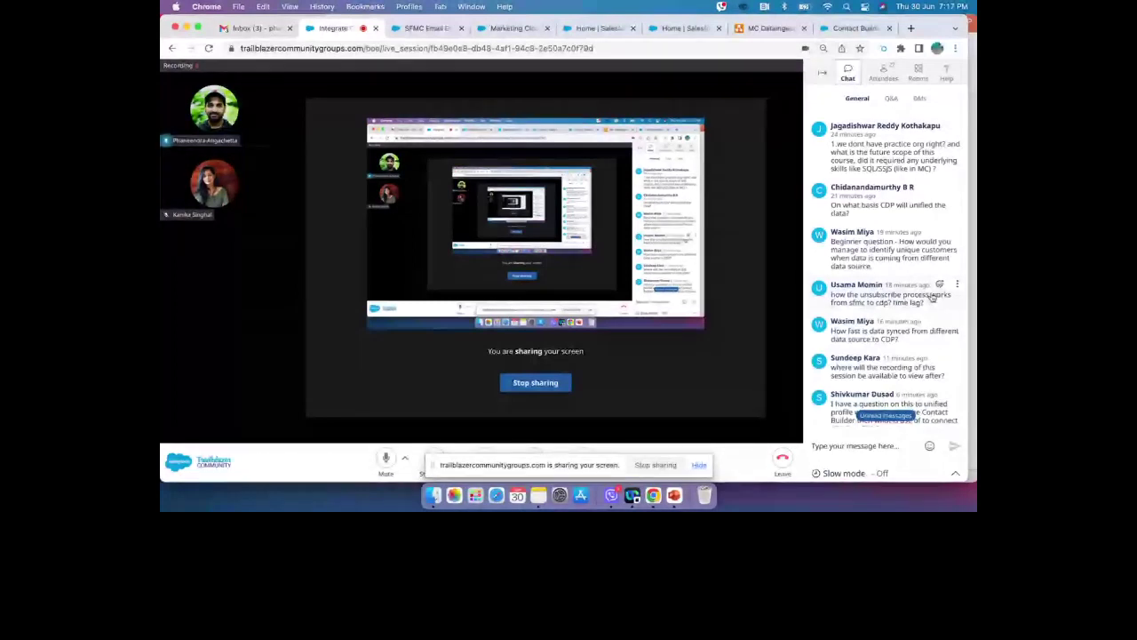
pyautogui.scroll(-2, 863, 301)
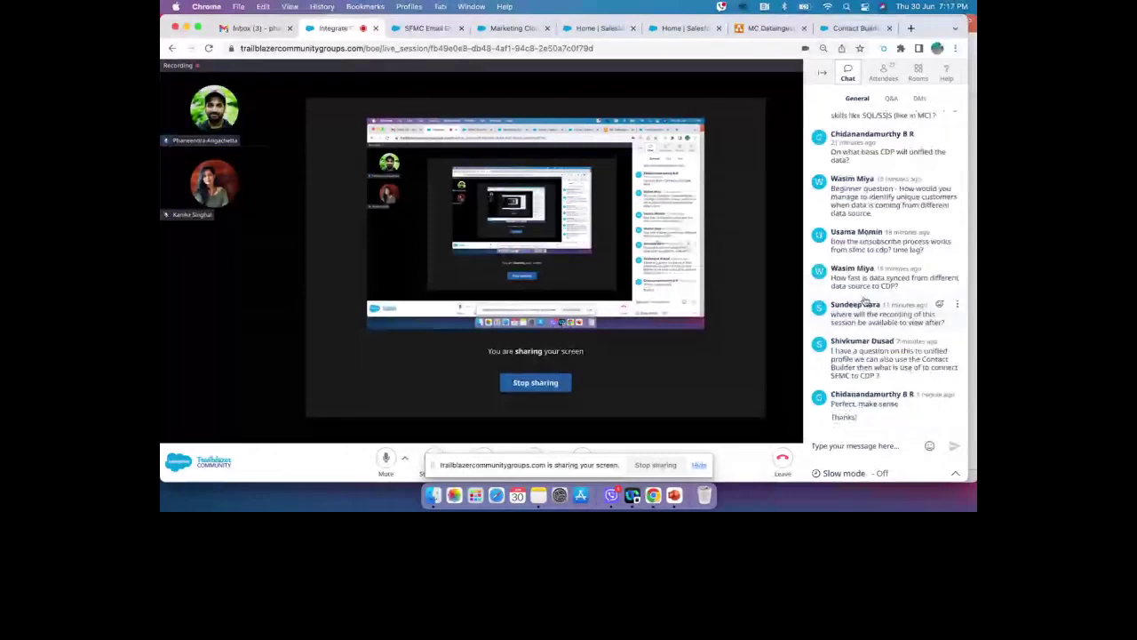